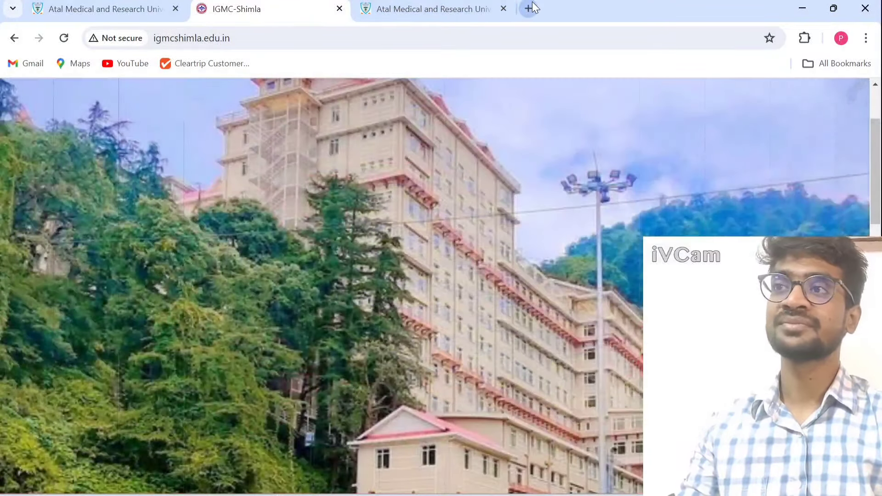
# Open a new Chrome tab showing the Google start page
pyautogui.click(528, 8)
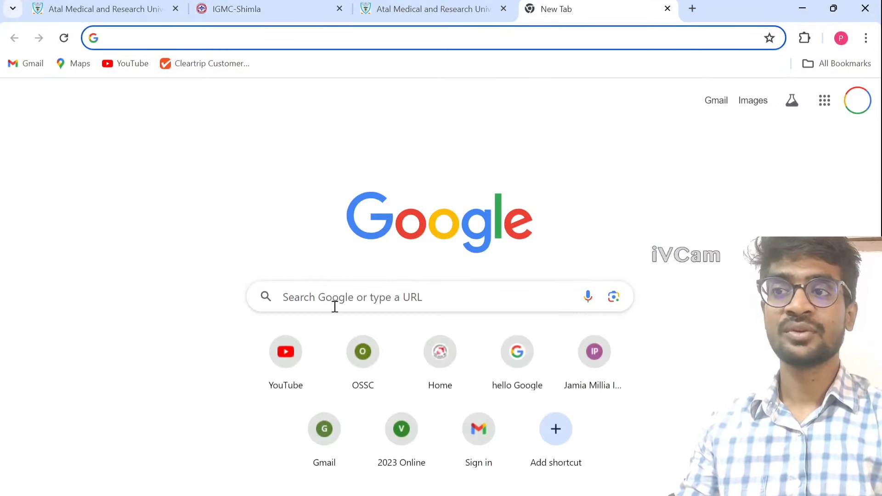
# Search Google for 'amru'
pyautogui.click(337, 307)
pyautogui.write('amru')
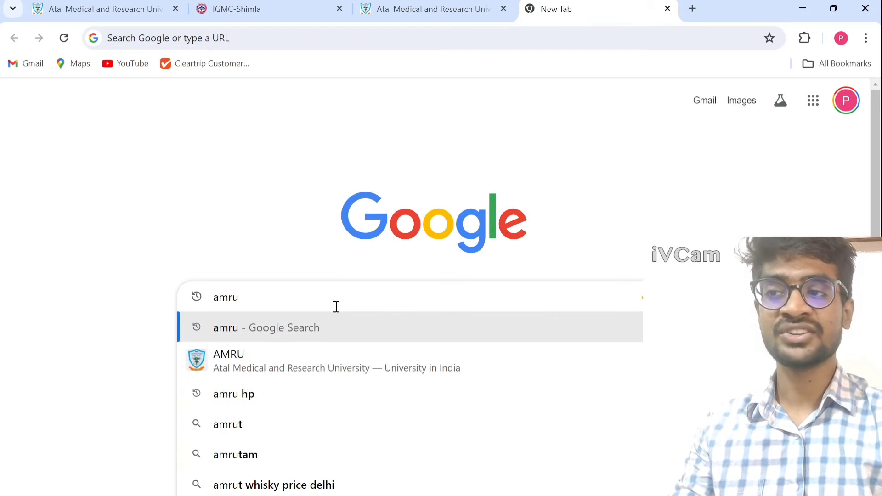
pyautogui.press('Return')
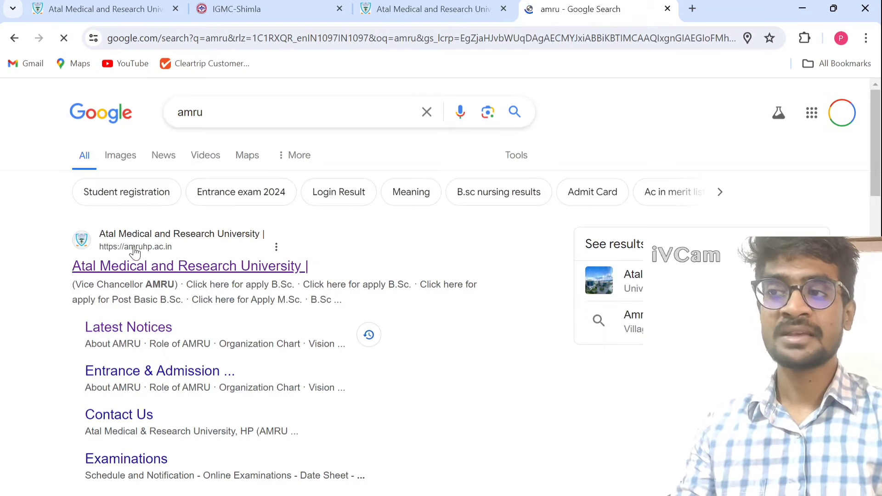
# Open amruhp.ac.in and follow the B.Sc. Nursing Course 2024-25 notification link
pyautogui.click(185, 272)
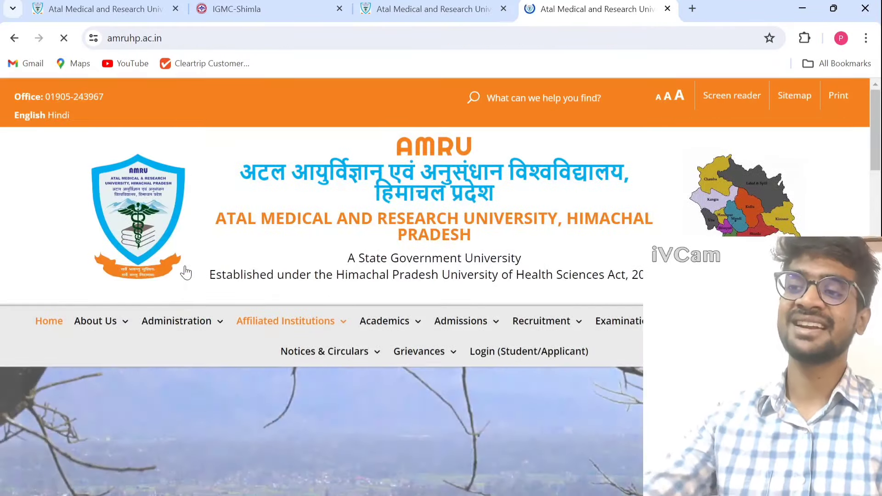
pyautogui.scroll(-5, 183, 272)
pyautogui.scroll(-15, 440, 287)
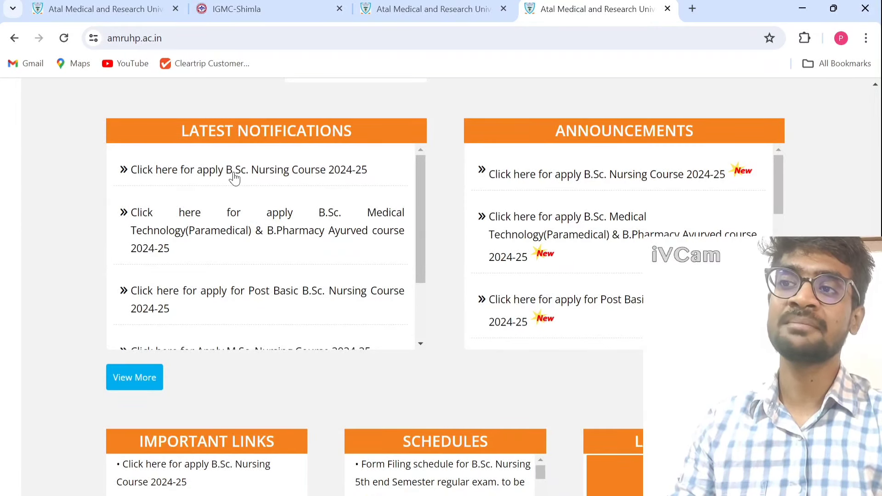
pyautogui.click(306, 174)
pyautogui.scroll(-5, 306, 172)
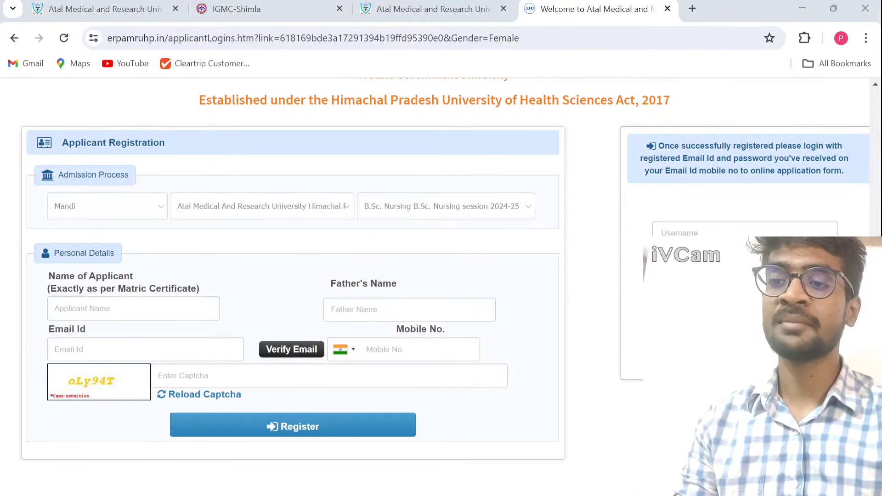
# Enter the applicant's full name and father's name in the registration form
pyautogui.click(110, 310)
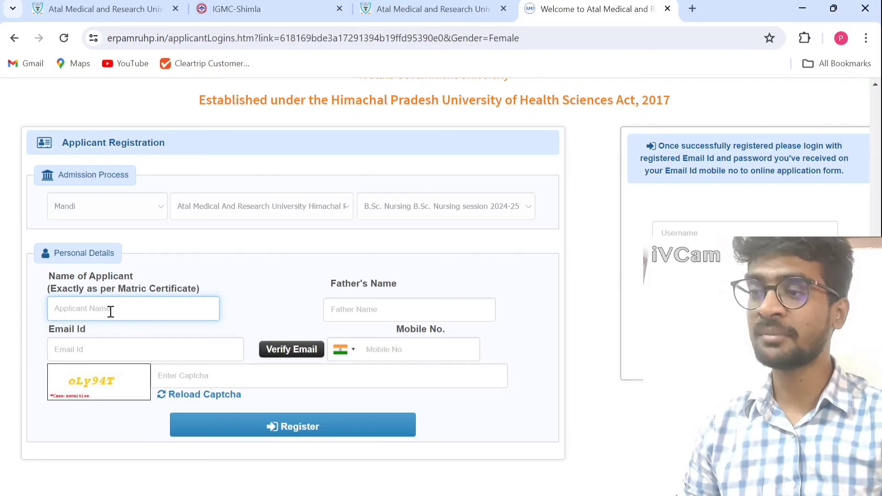
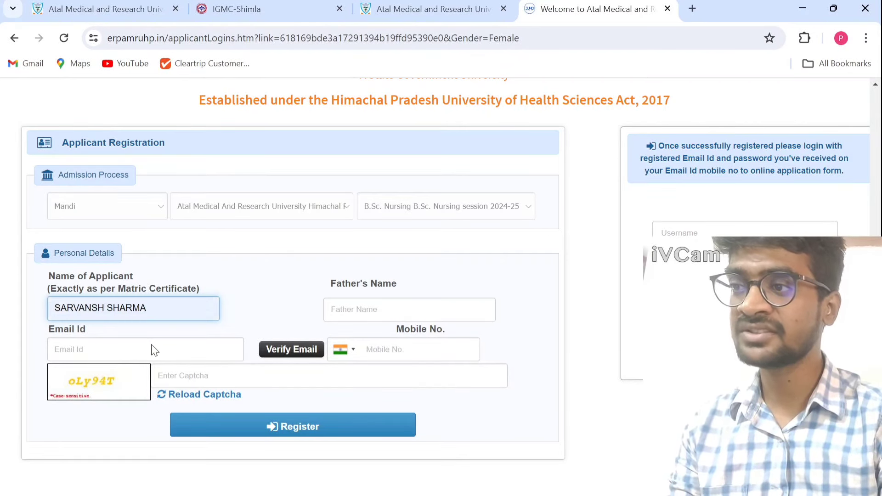
pyautogui.click(356, 315)
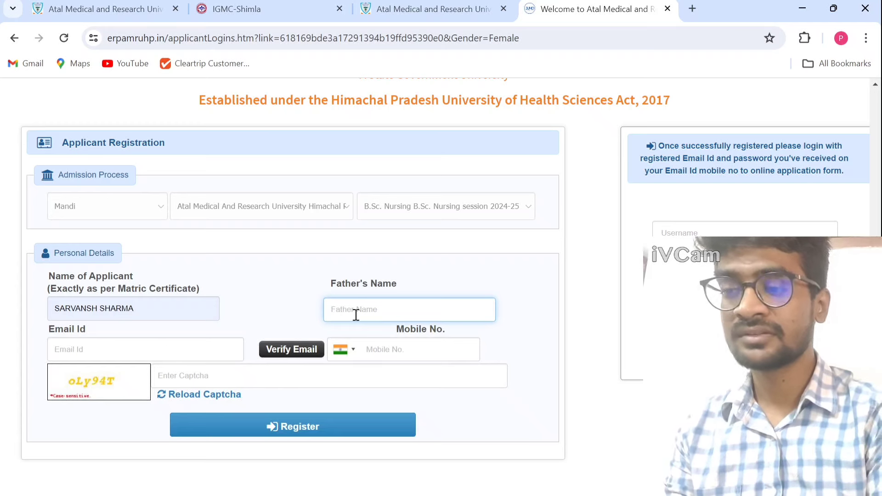
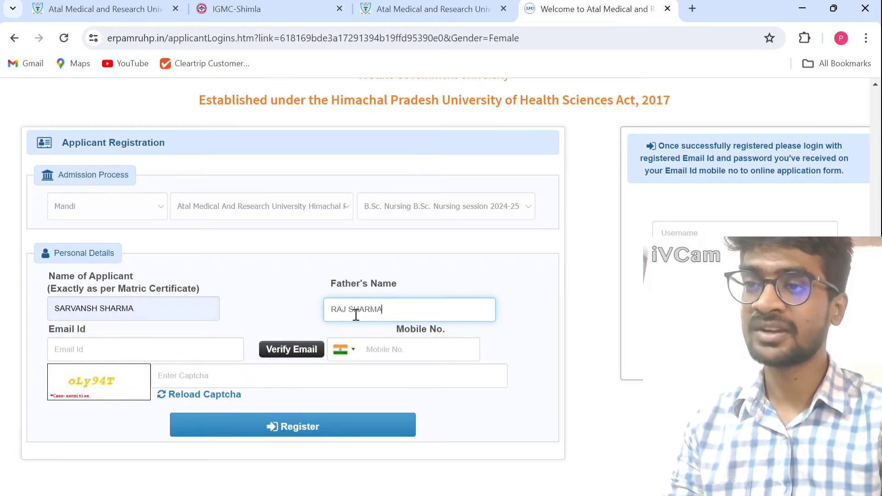
# Fill in the applicant's e-mail and mobile number, and start typing the captcha
pyautogui.click(192, 350)
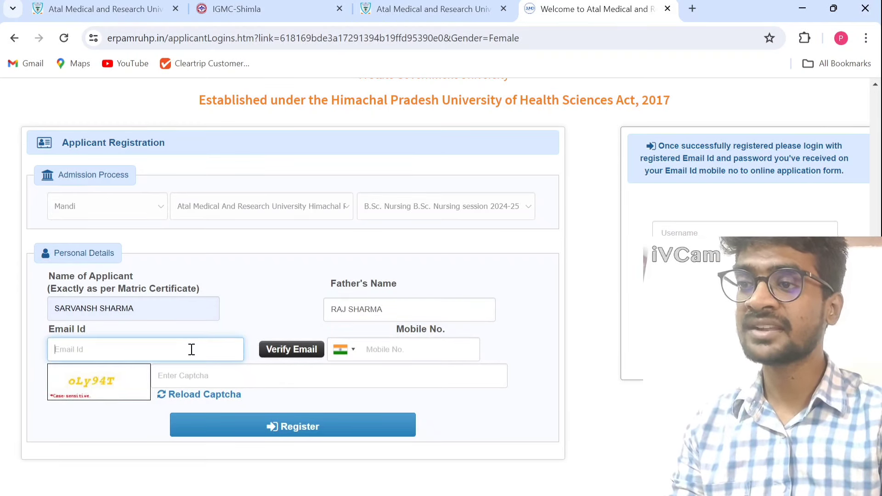
pyautogui.click(191, 374)
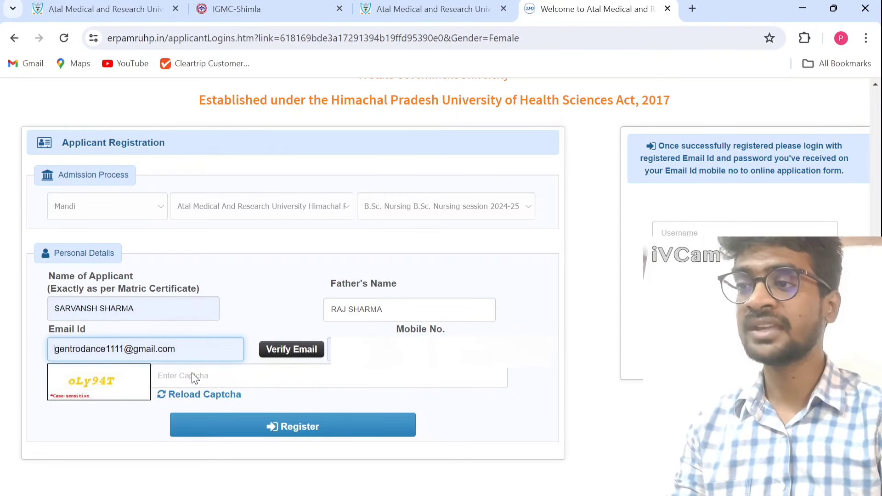
pyautogui.click(112, 353)
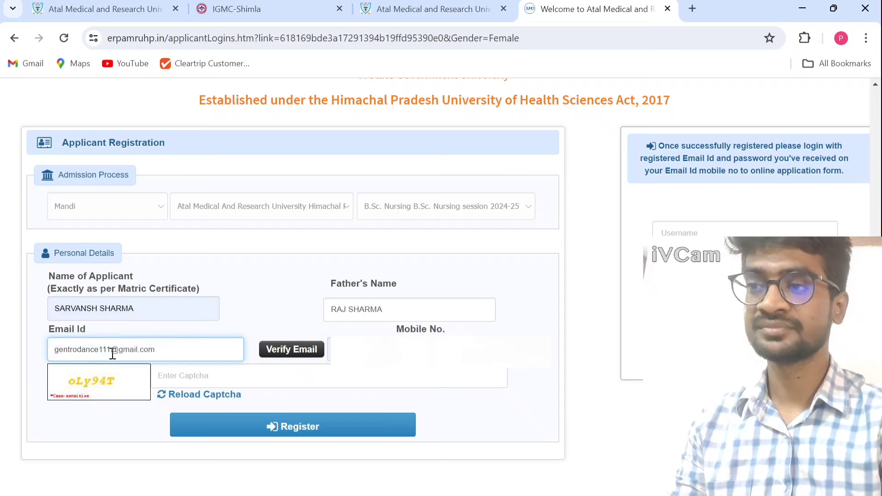
pyautogui.click(414, 349)
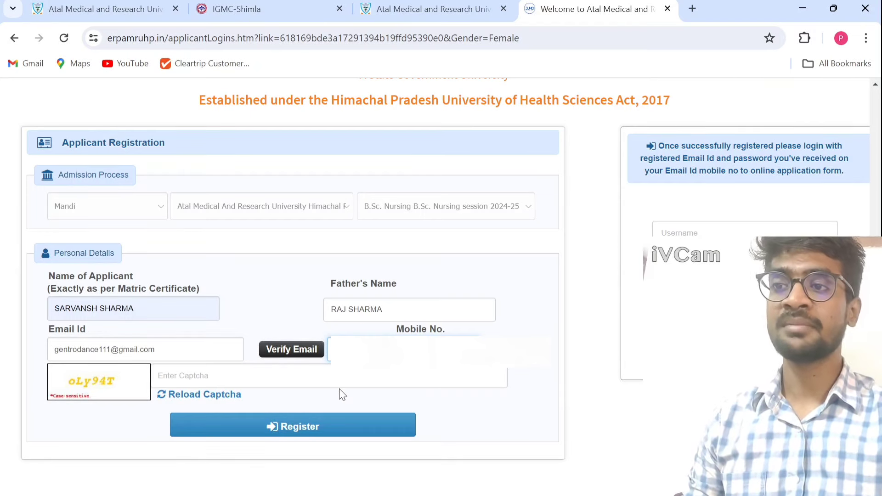
pyautogui.click(331, 378)
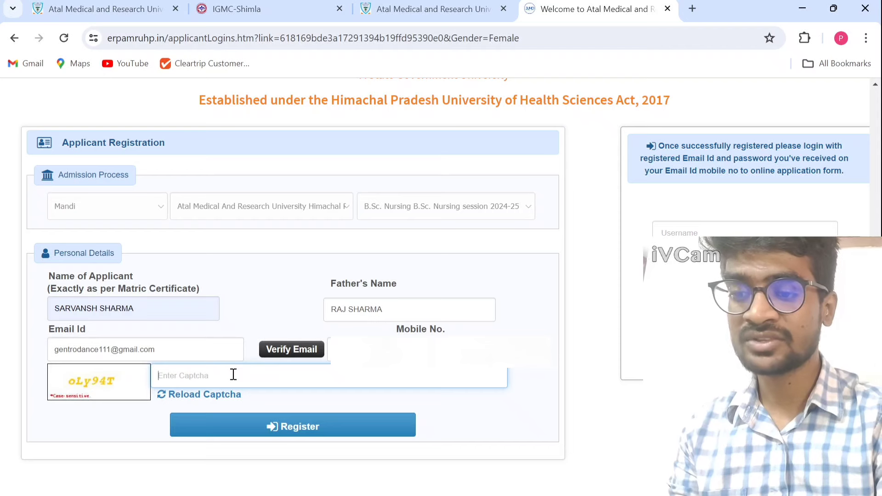
pyautogui.write('oly')
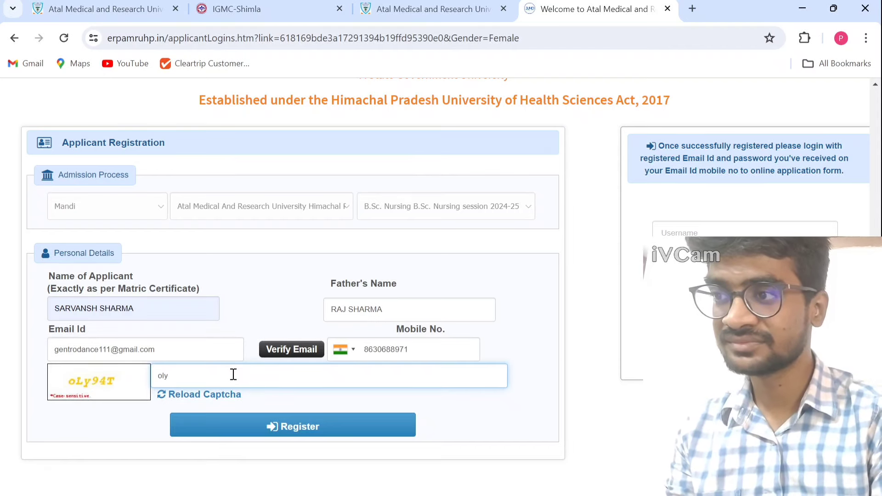
pyautogui.write('9')
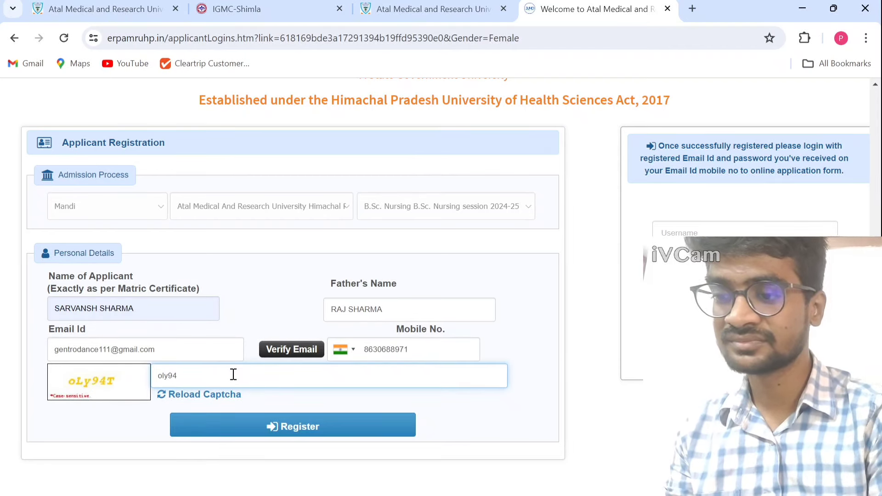
pyautogui.write('4')
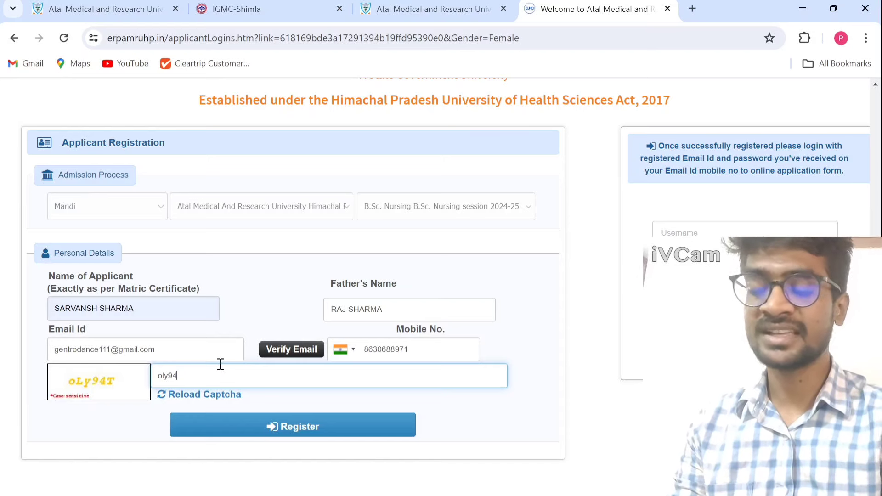
pyautogui.write('T')
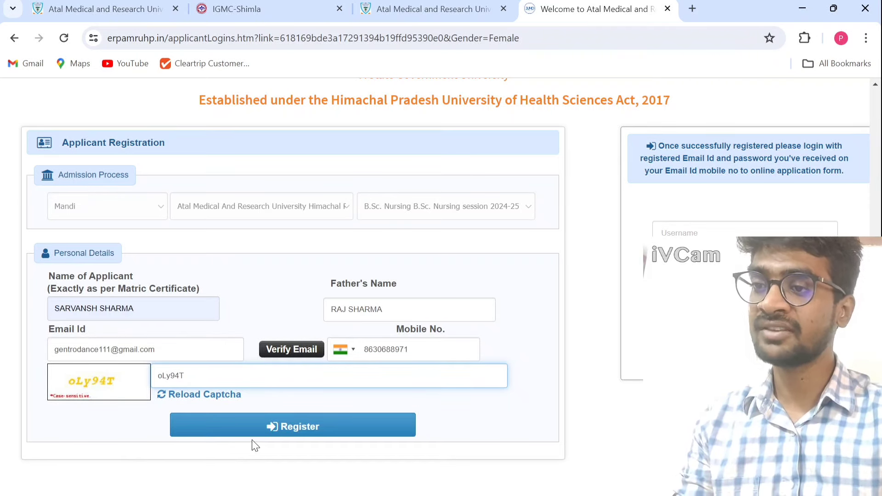
# Verify the e-mail with the emailed one-time code, then submit the registration
pyautogui.click(284, 349)
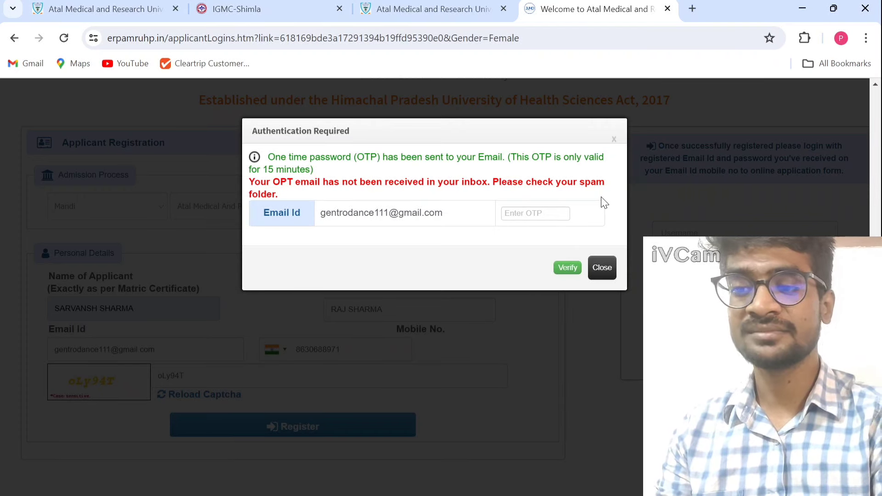
pyautogui.click(532, 219)
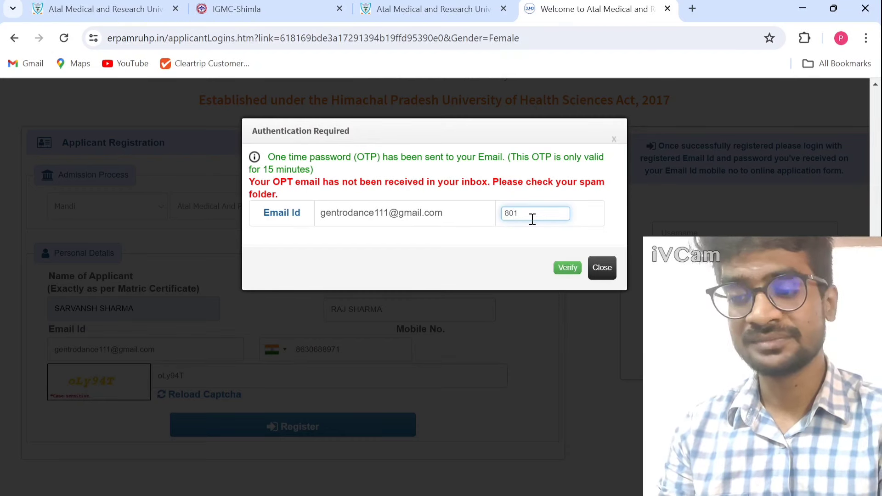
pyautogui.click(568, 269)
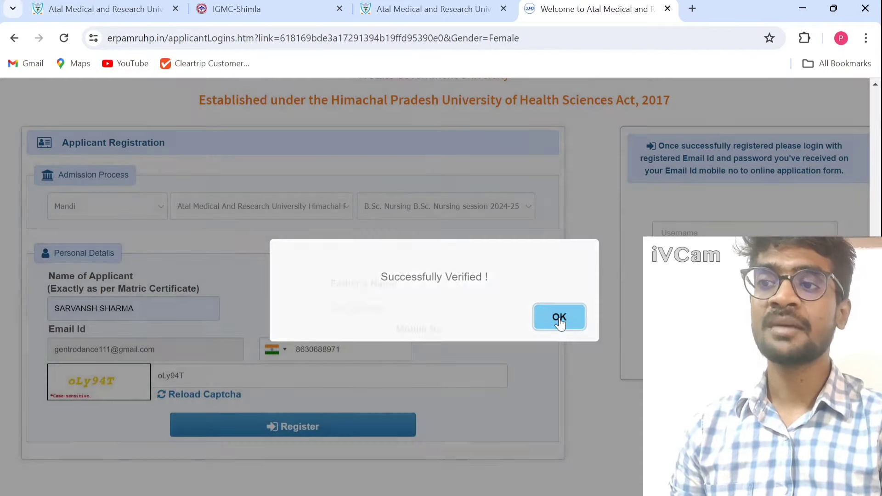
pyautogui.click(558, 319)
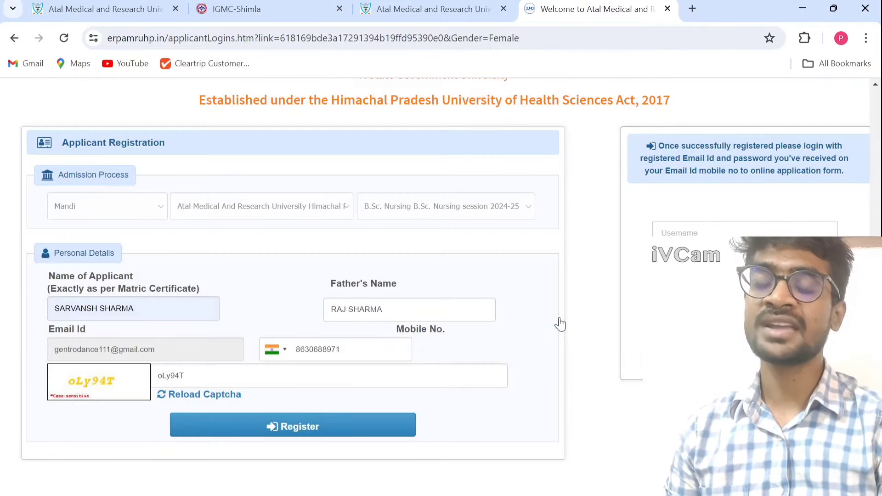
pyautogui.click(322, 432)
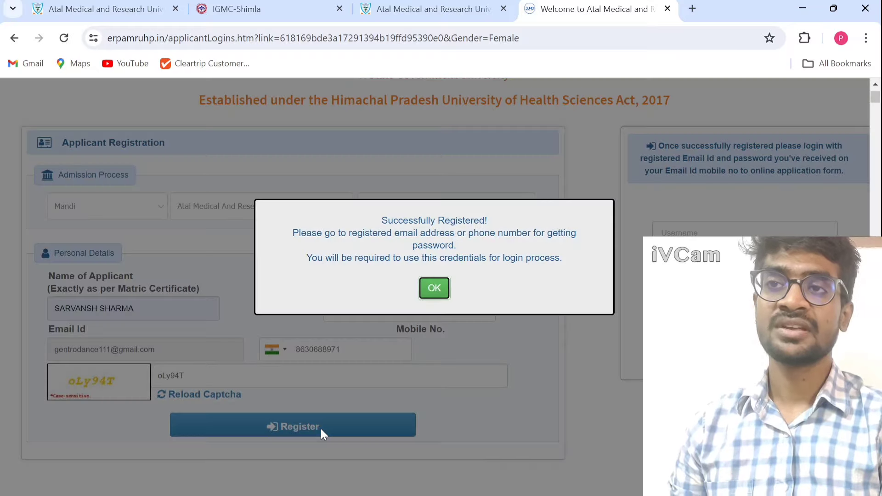
# Acknowledge the registration message and read through the application guidelines
pyautogui.click(432, 288)
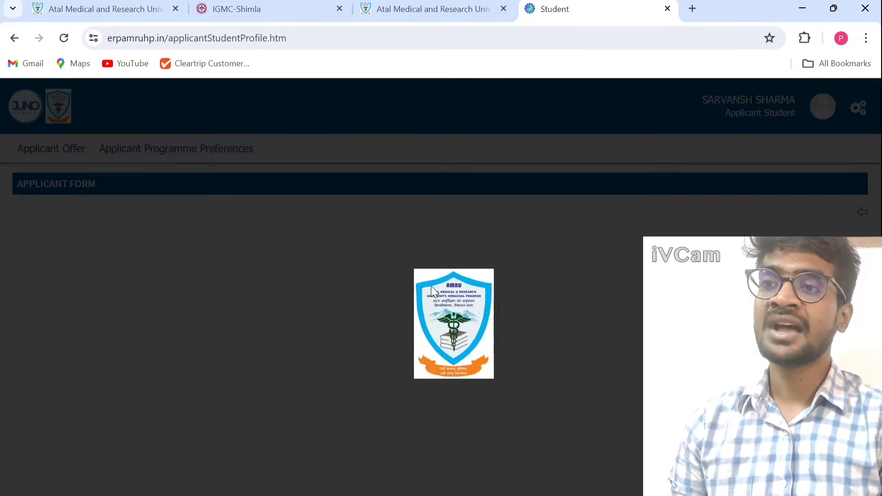
pyautogui.scroll(-9, 432, 292)
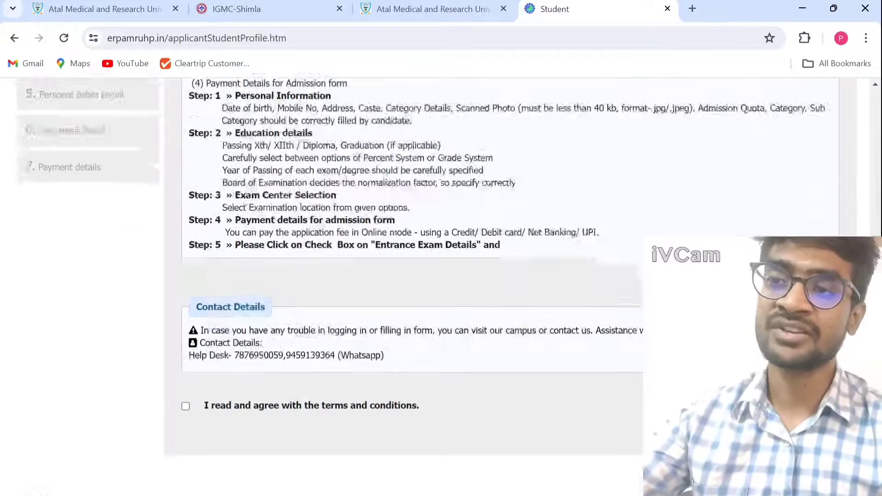
pyautogui.scroll(9, 432, 292)
pyautogui.scroll(-8, 432, 292)
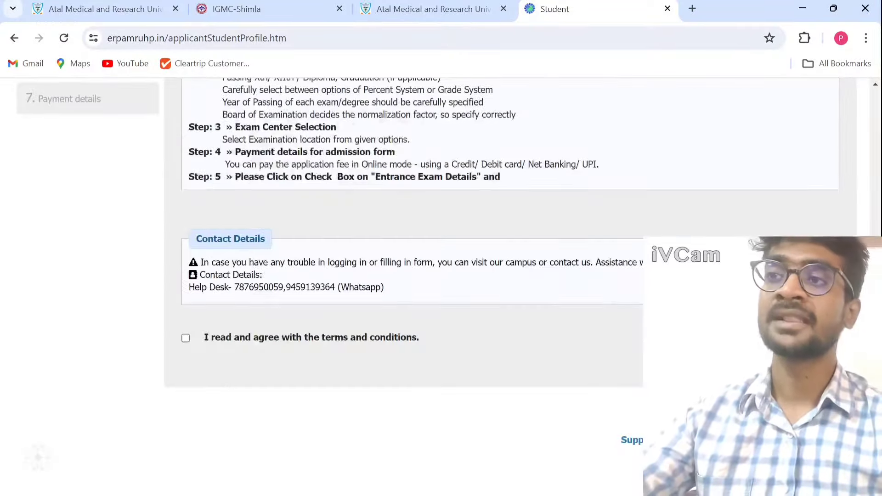
pyautogui.scroll(9, 223, 114)
pyautogui.scroll(-3, 432, 285)
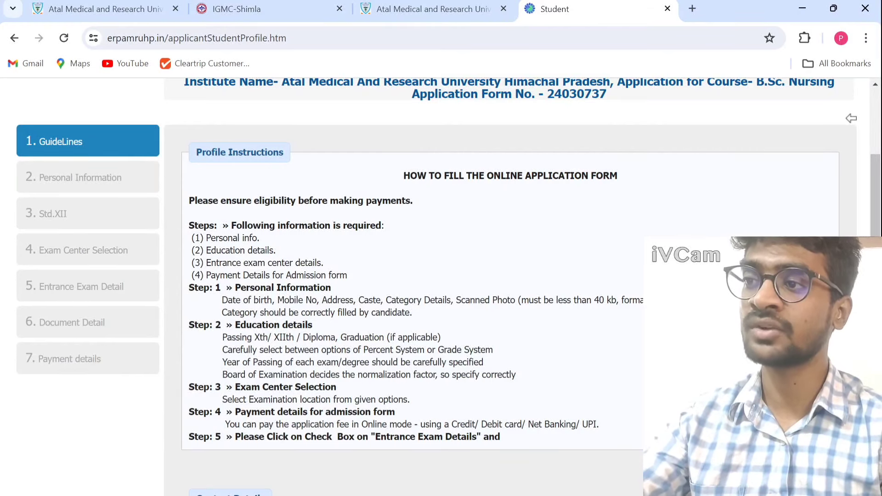
pyautogui.scroll(3, 533, 289)
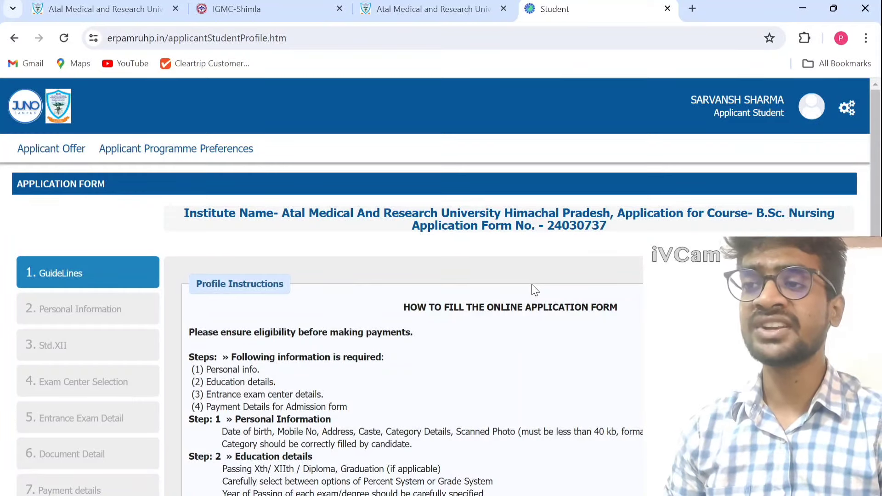
pyautogui.scroll(-3, 533, 289)
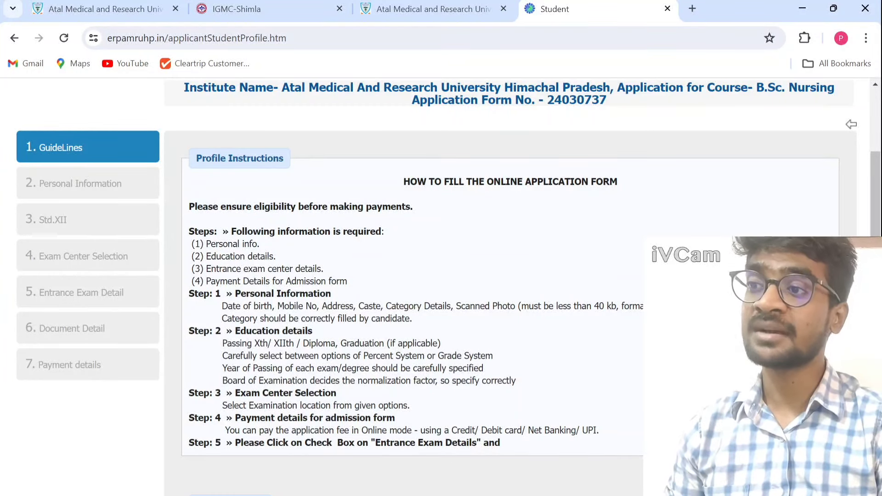
pyautogui.scroll(-5, 441, 285)
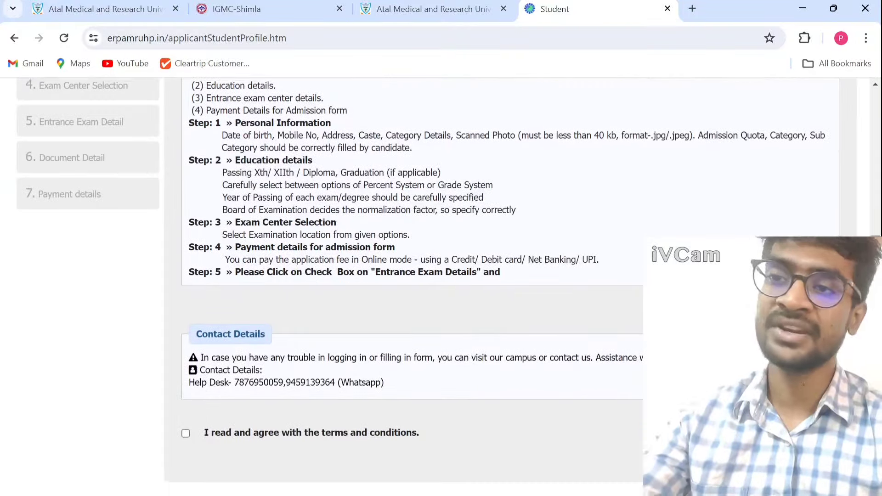
pyautogui.scroll(9, 442, 285)
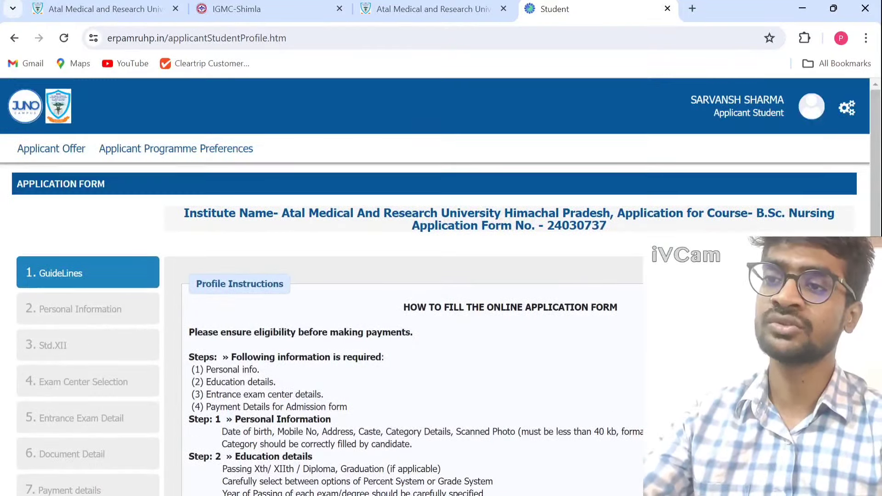
pyautogui.scroll(-8, 441, 285)
pyautogui.scroll(3, 441, 285)
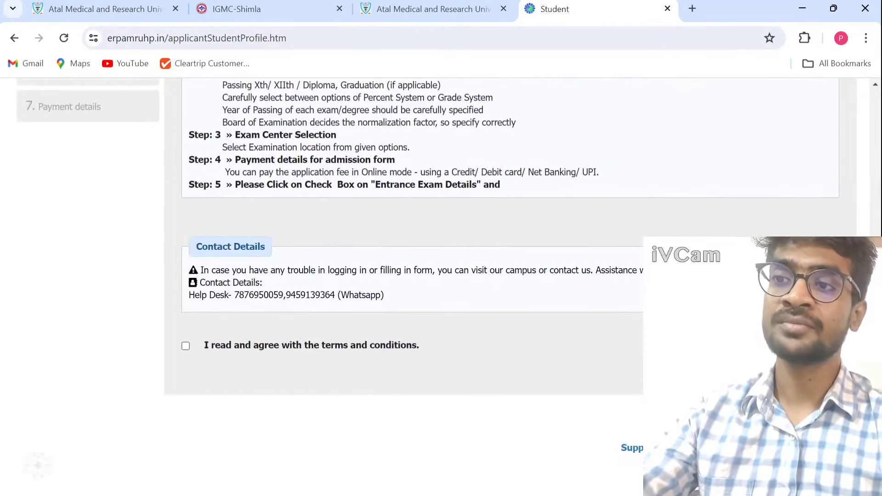
pyautogui.scroll(-3, 441, 285)
# Agree to the terms and conditions and save to reach Personal Information
pyautogui.click(186, 345)
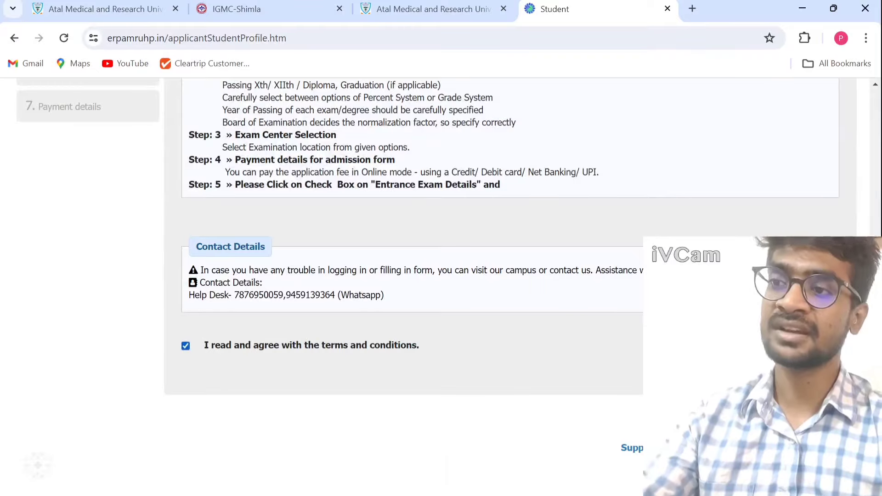
pyautogui.scroll(6, 441, 285)
pyautogui.scroll(-3, 441, 285)
pyautogui.scroll(3, 441, 285)
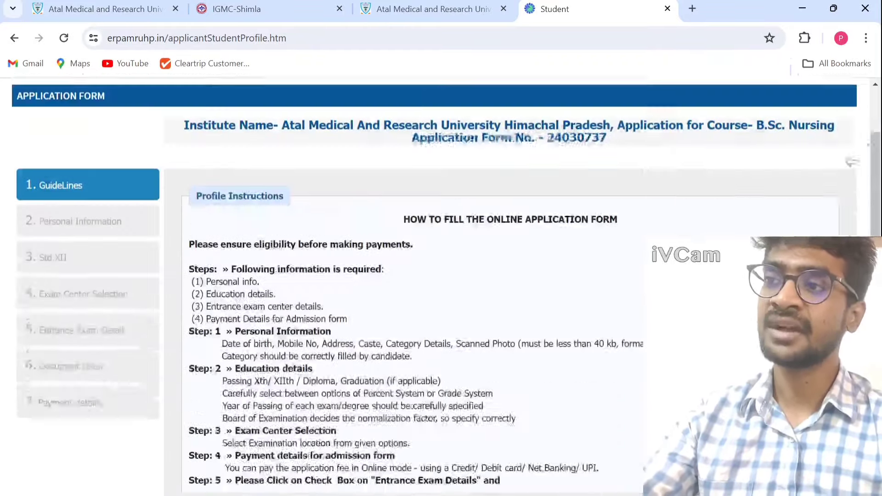
pyautogui.scroll(-6, 442, 285)
pyautogui.scroll(5, 441, 285)
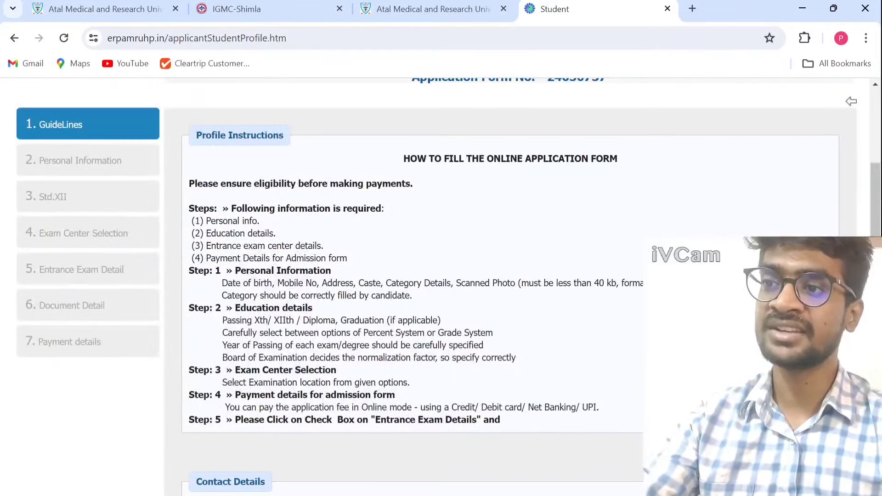
pyautogui.scroll(-1, 441, 285)
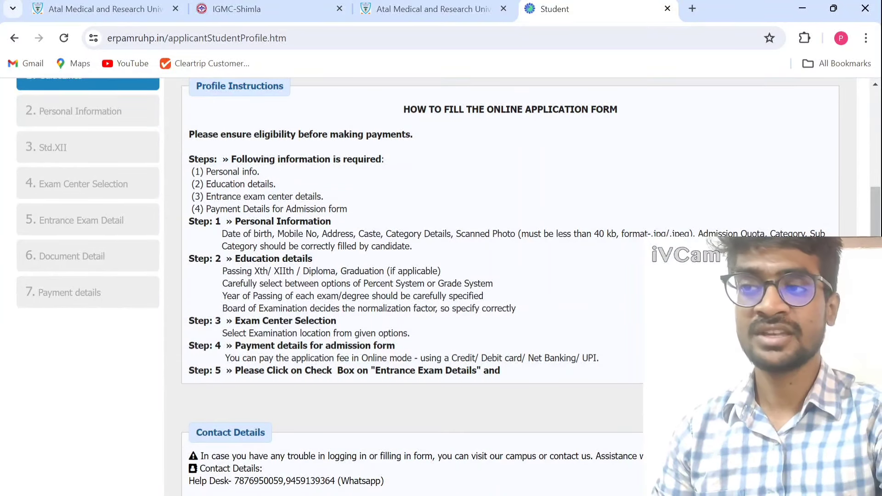
pyautogui.scroll(-4, 441, 284)
pyautogui.click(634, 438)
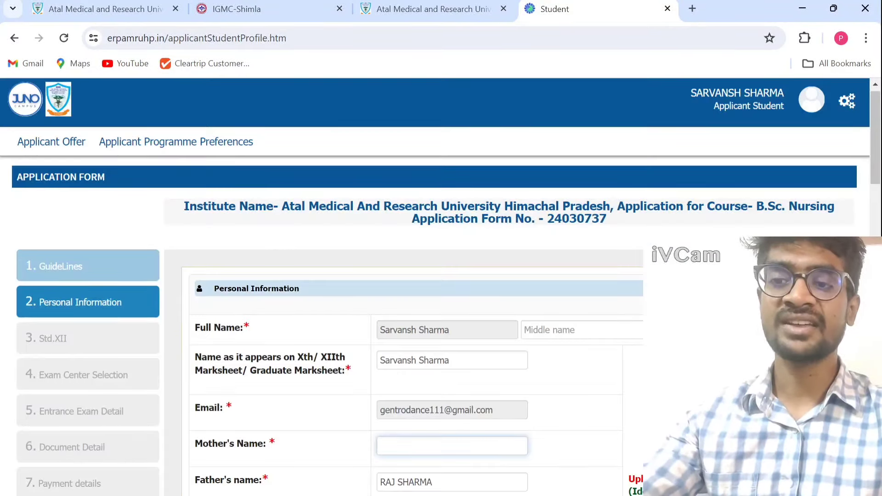
pyautogui.scroll(-11, 442, 285)
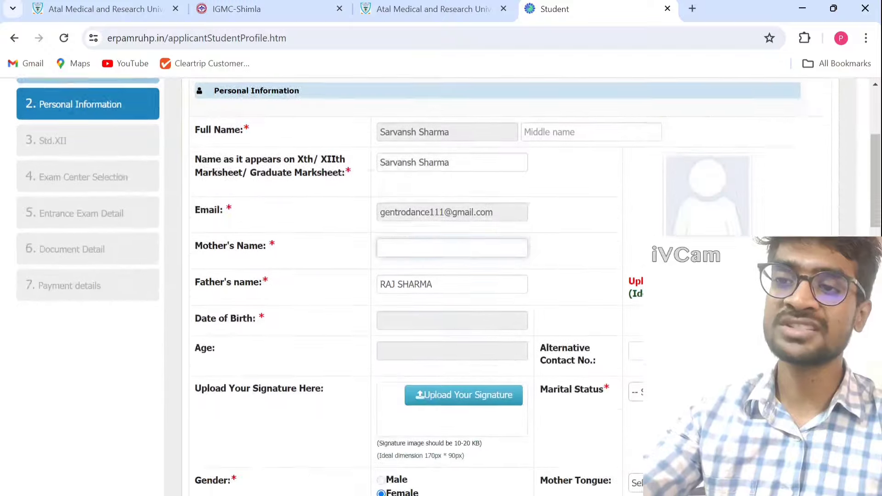
pyautogui.scroll(6, 441, 285)
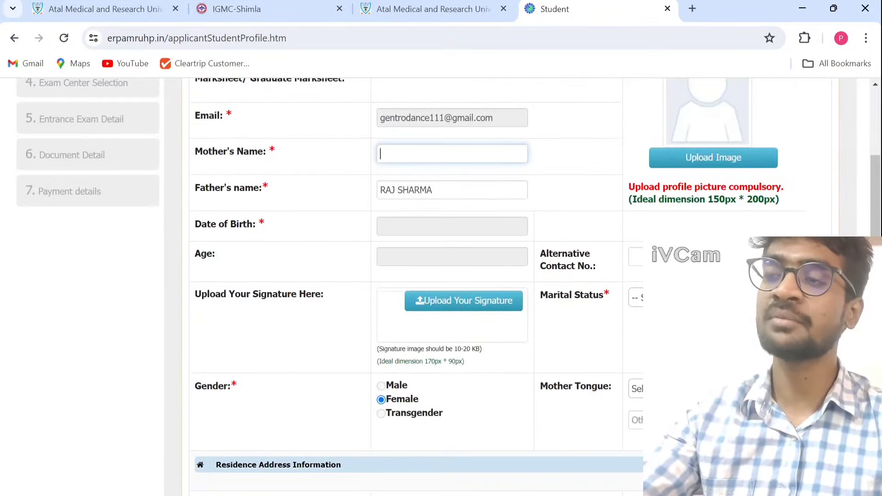
pyautogui.scroll(4, 441, 285)
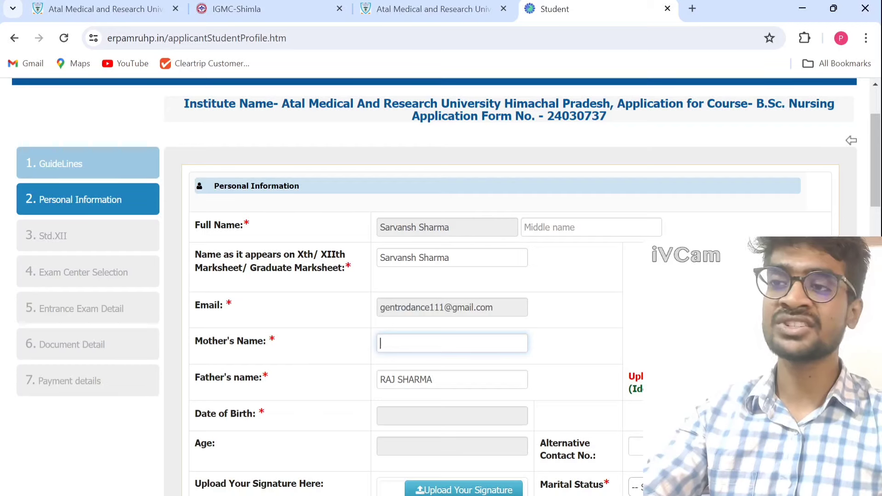
pyautogui.scroll(-2, 442, 285)
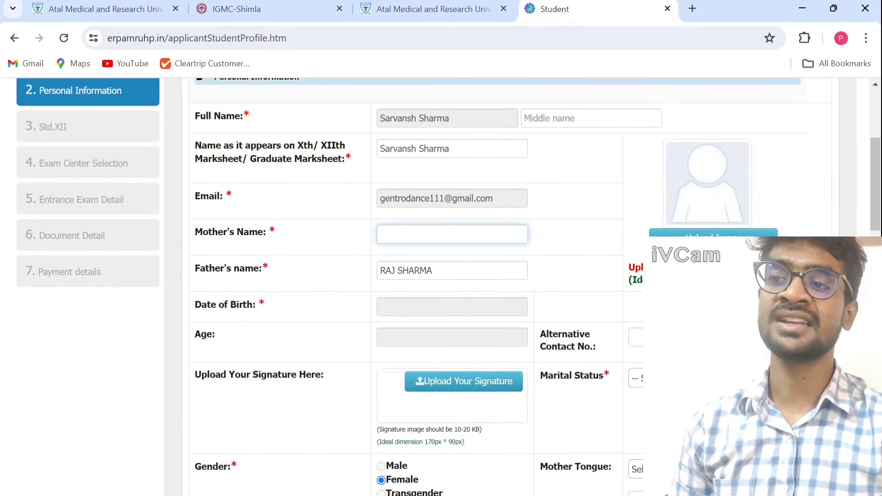
pyautogui.scroll(-3, 441, 285)
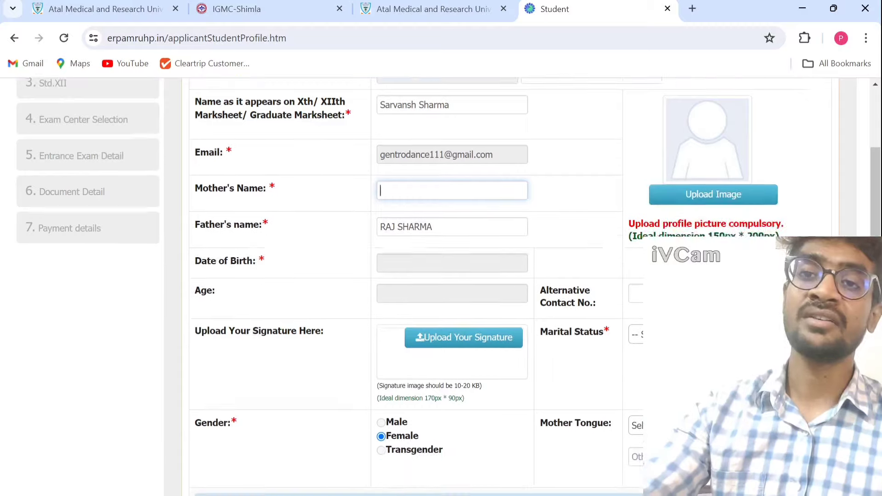
pyautogui.scroll(-2, 441, 285)
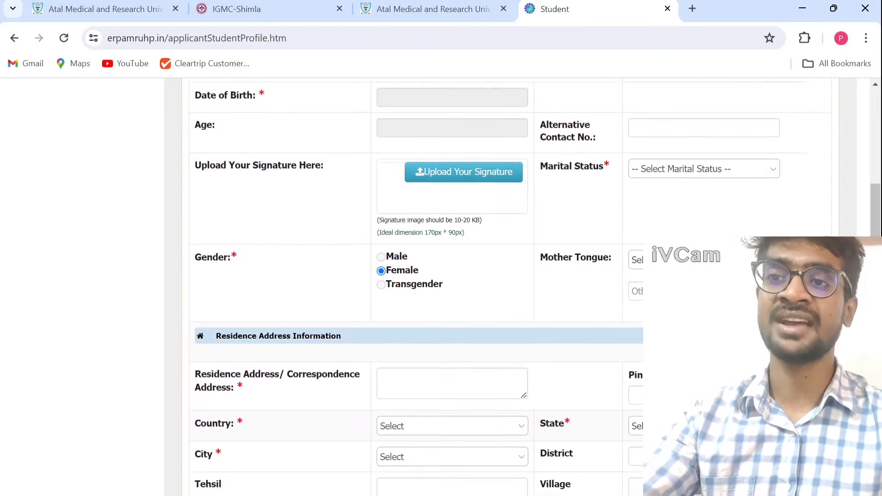
pyautogui.scroll(-2, 442, 285)
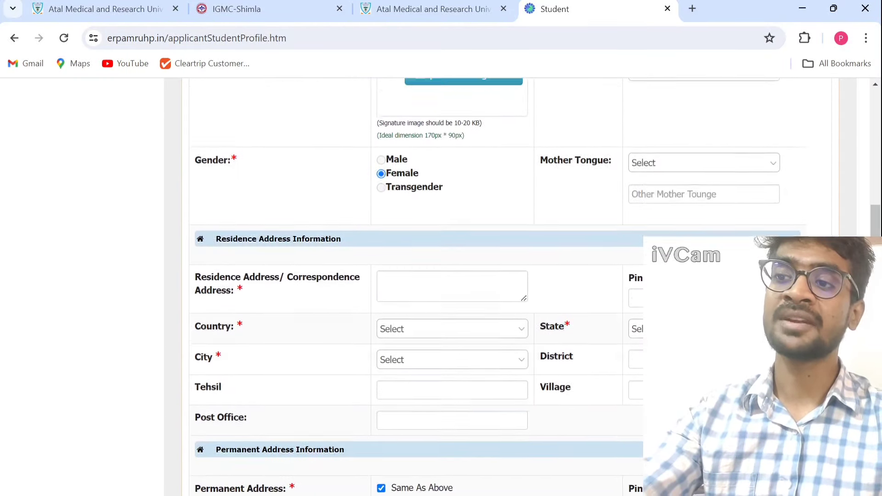
pyautogui.scroll(-3, 441, 285)
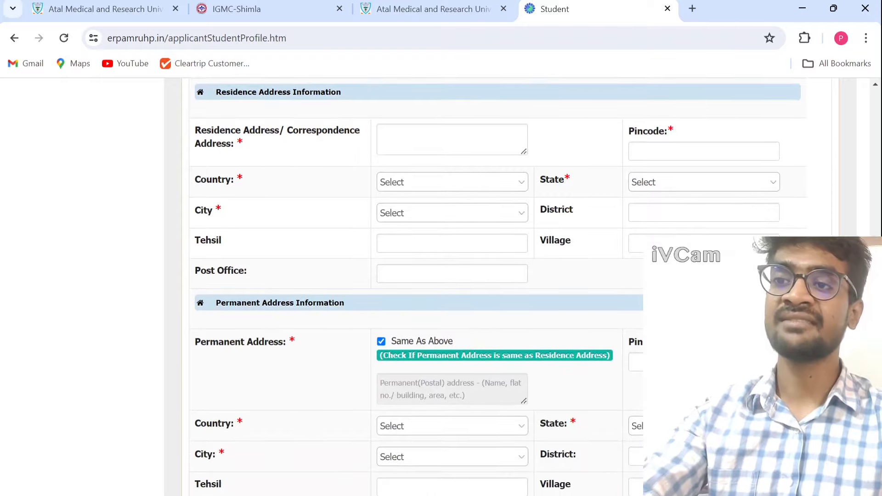
pyautogui.scroll(10, 441, 285)
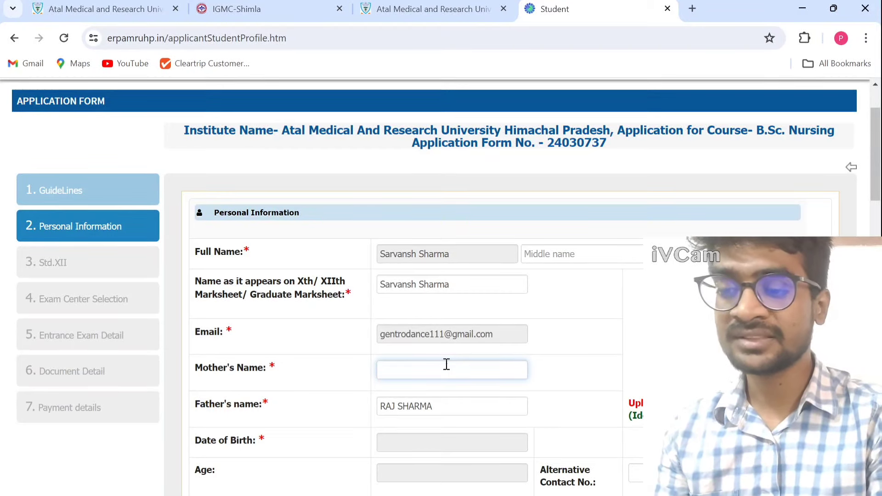
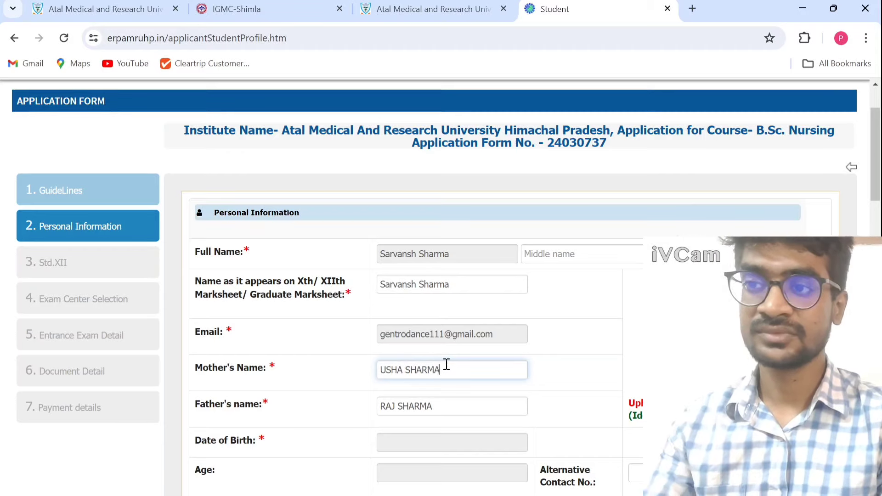
pyautogui.scroll(-3, 447, 364)
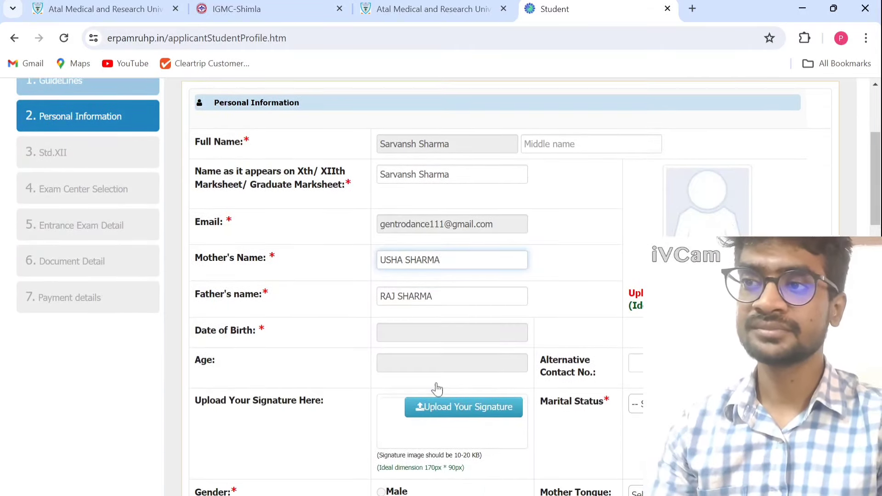
pyautogui.click(441, 336)
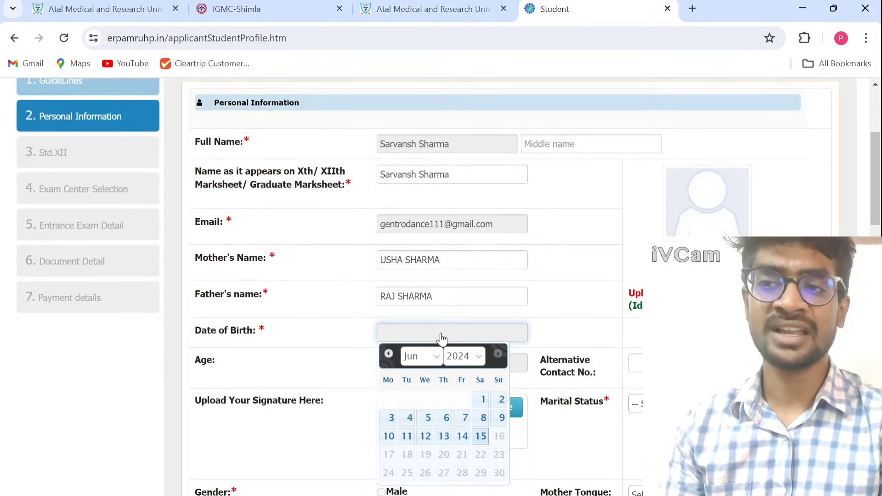
pyautogui.click(482, 365)
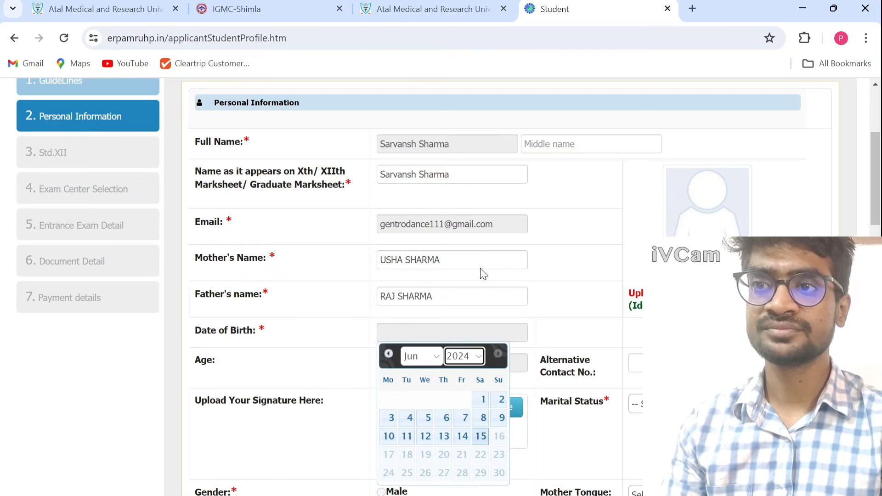
pyautogui.write('2003')
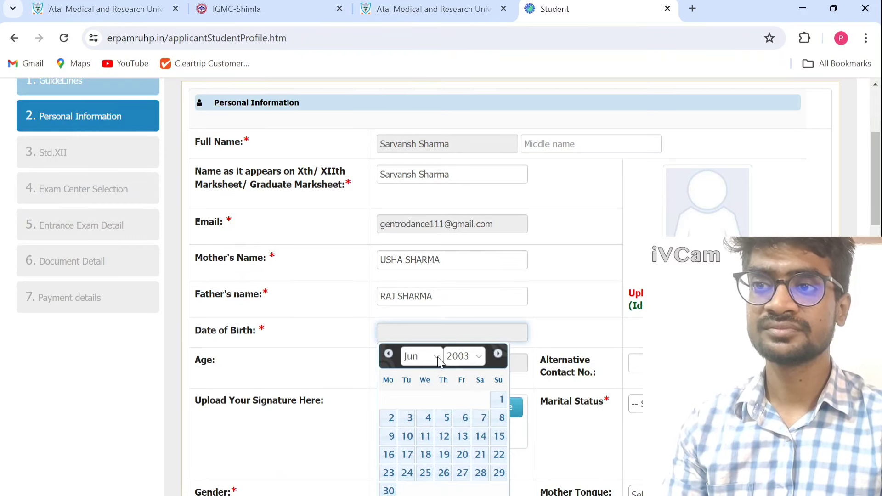
pyautogui.click(437, 361)
pyautogui.click(424, 376)
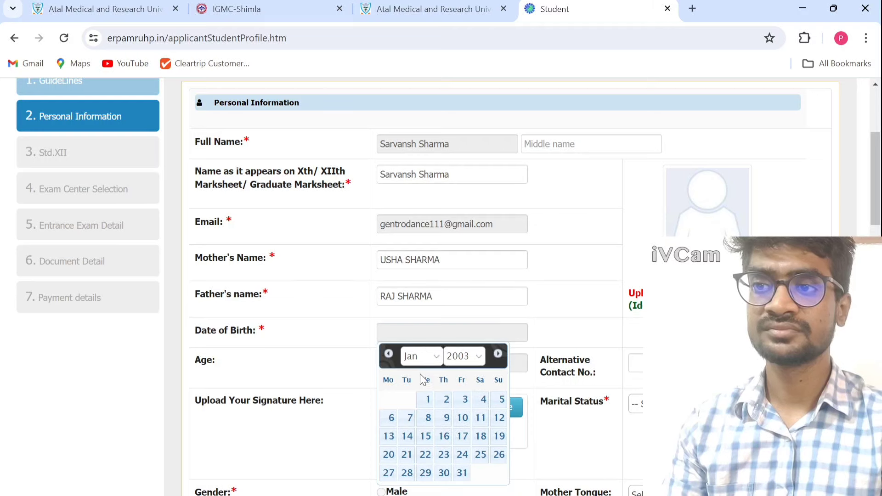
pyautogui.click(480, 418)
pyautogui.scroll(-3, 485, 423)
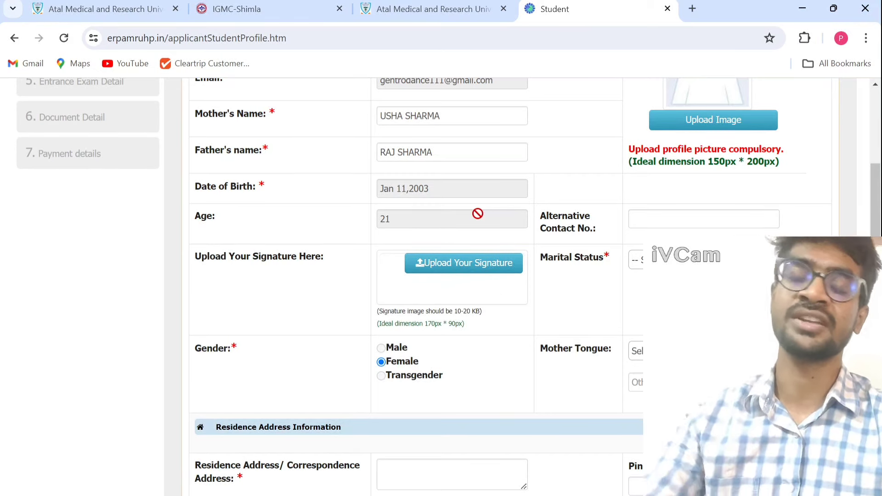
# Choose Single for Marital Status and Hindi for Mother Tongue
pyautogui.scroll(3, 478, 214)
pyautogui.scroll(-3, 478, 276)
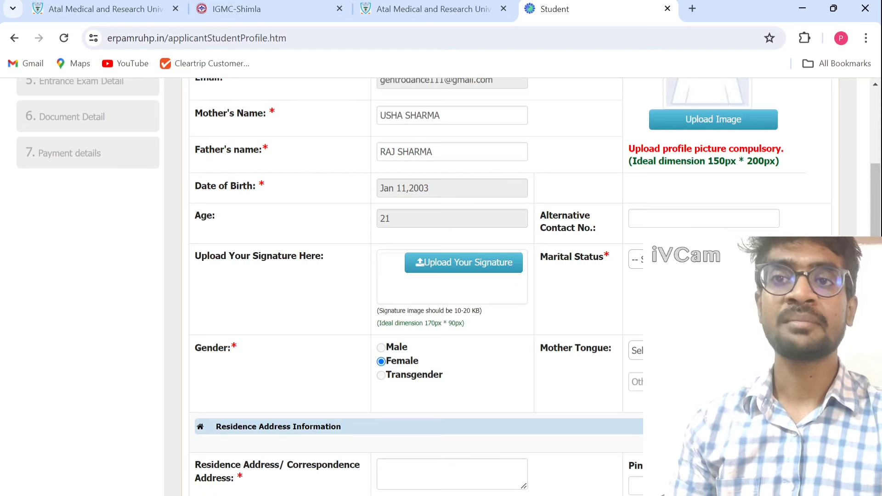
pyautogui.click(636, 260)
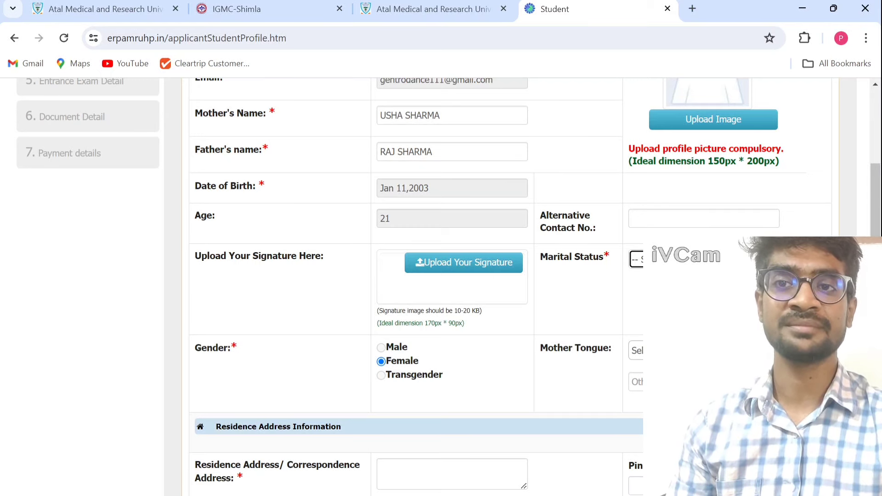
pyautogui.press('Down')
pyautogui.scroll(-2, 414, 275)
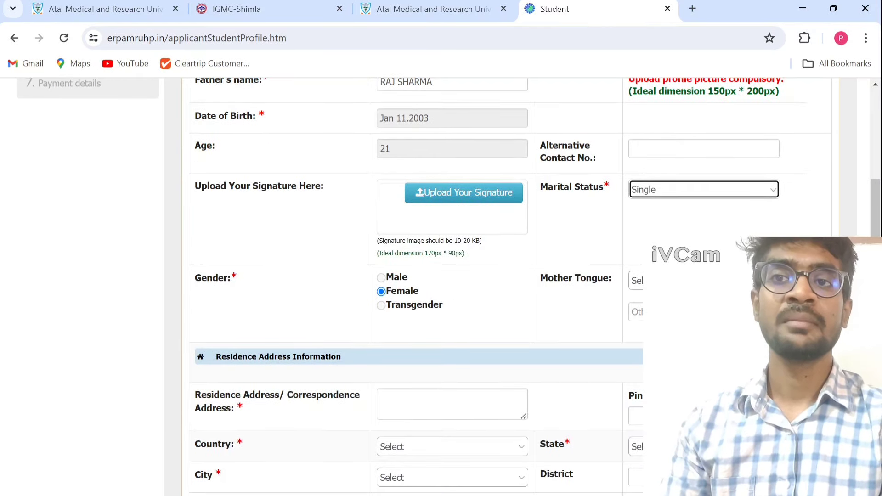
pyautogui.click(637, 280)
pyautogui.press('h')
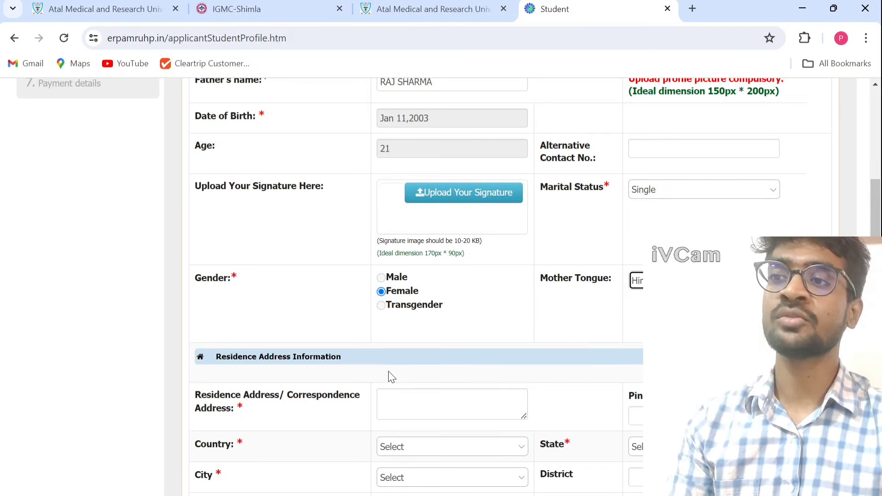
pyautogui.scroll(-5, 392, 377)
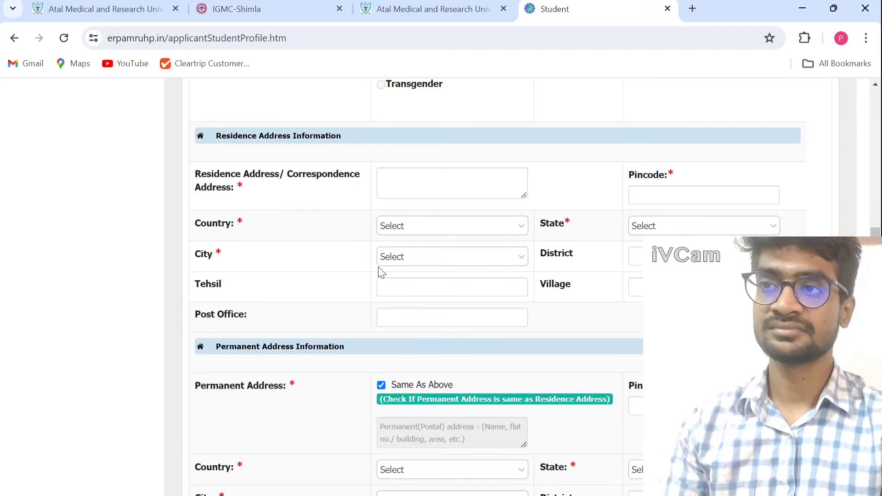
# Type the residence street address with sector and city, keeping Same As Above ticked
pyautogui.click(410, 169)
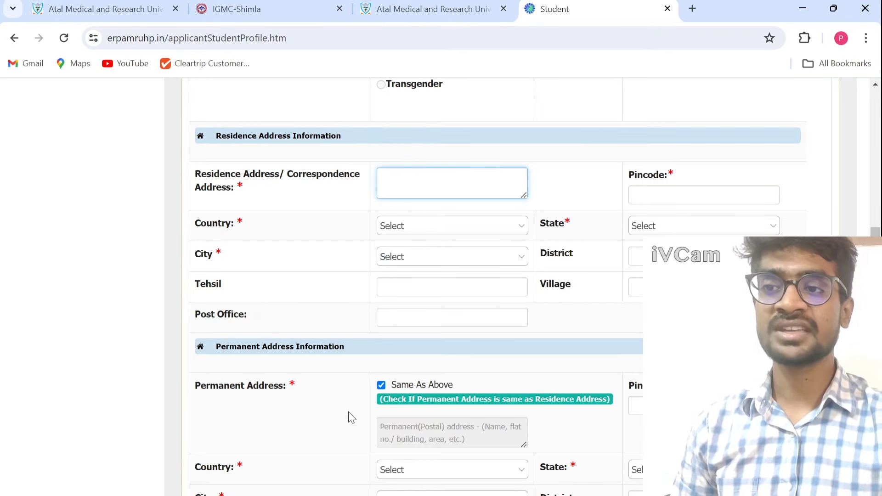
pyautogui.click(380, 387)
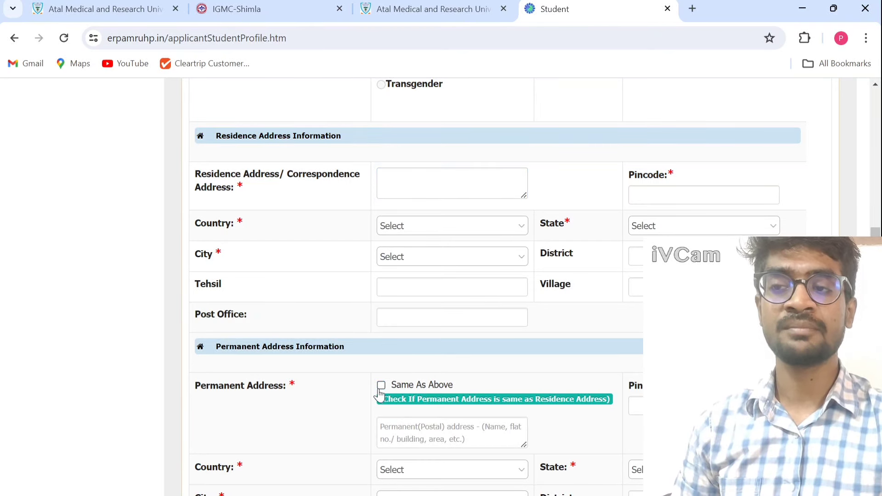
pyautogui.click(380, 394)
pyautogui.scroll(-5, 380, 393)
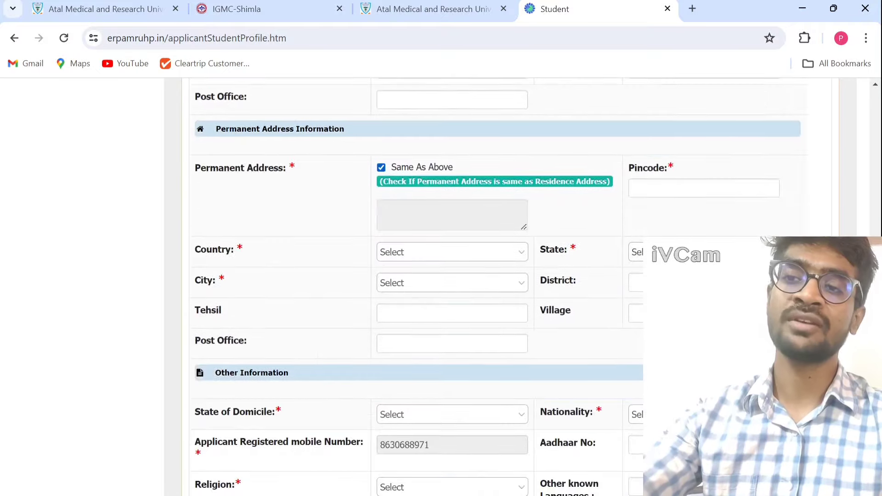
pyautogui.scroll(5, 475, 165)
pyautogui.scroll(-1, 474, 164)
pyautogui.click(429, 194)
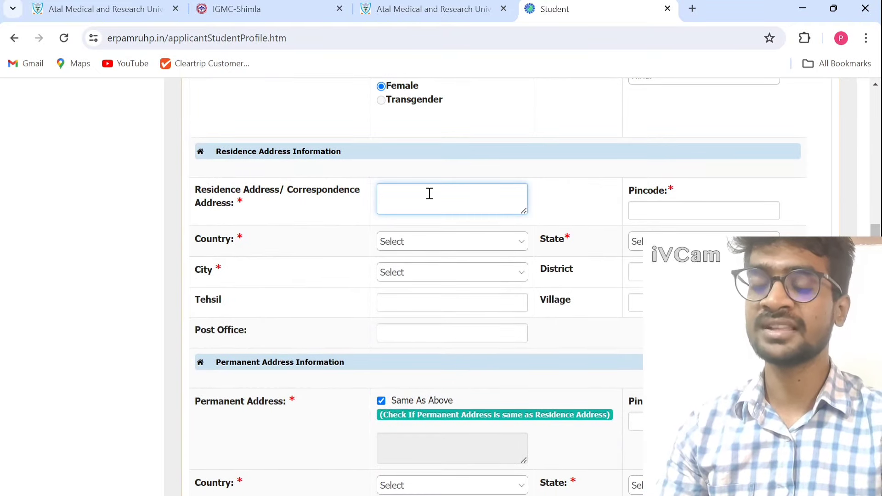
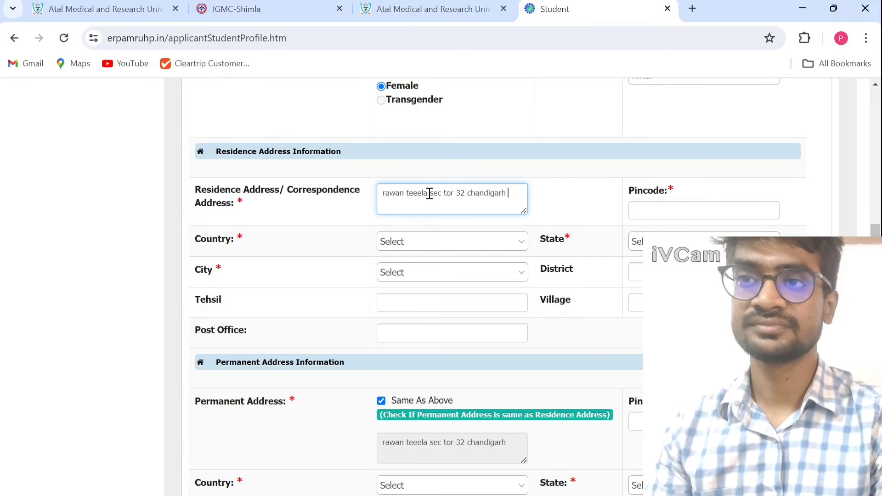
# Enter the residence pincode and choose India, Himachal Pradesh and Mandi as country, state, city
pyautogui.click(678, 213)
pyautogui.write('2')
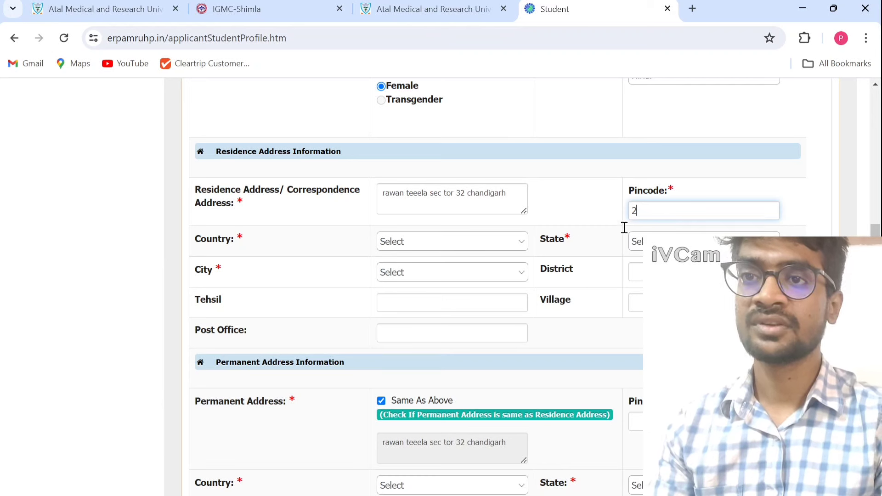
pyautogui.write('0220')
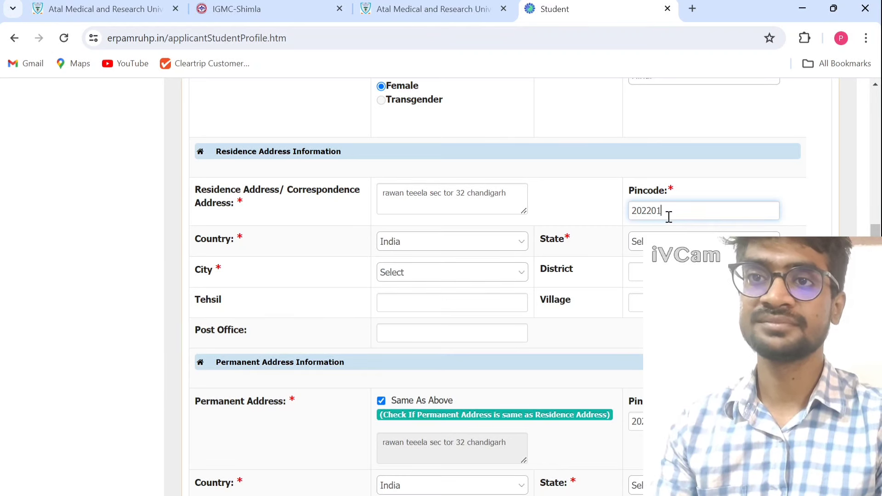
pyautogui.write('1')
pyautogui.click(482, 244)
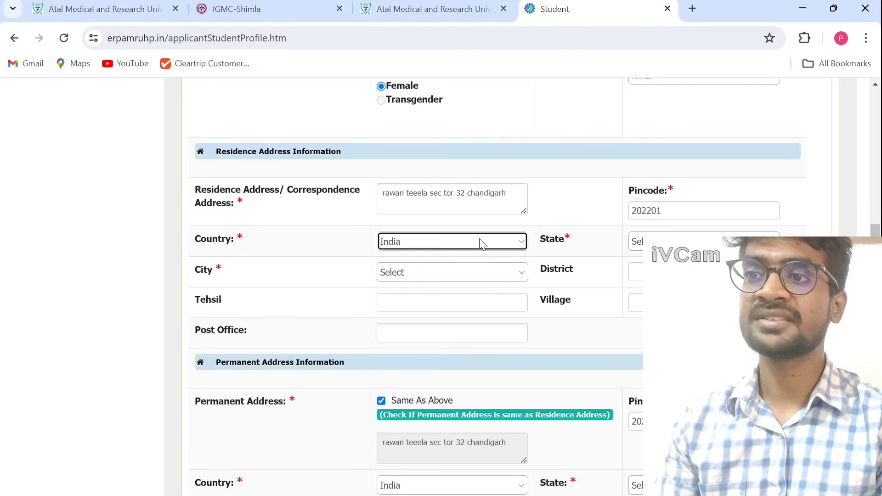
pyautogui.click(637, 242)
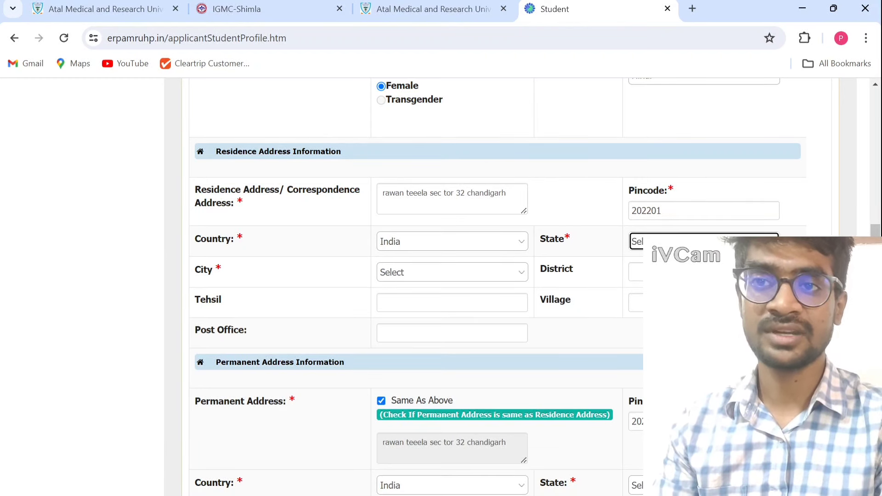
pyautogui.press('h')
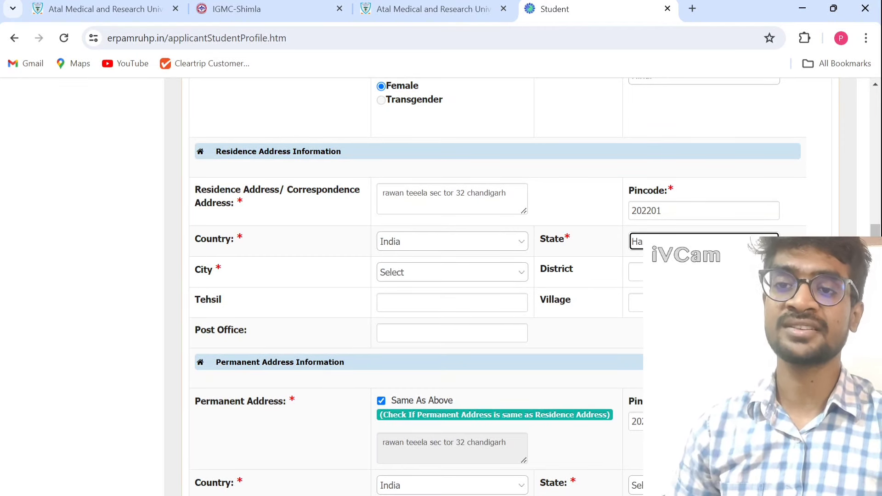
pyautogui.press('Down')
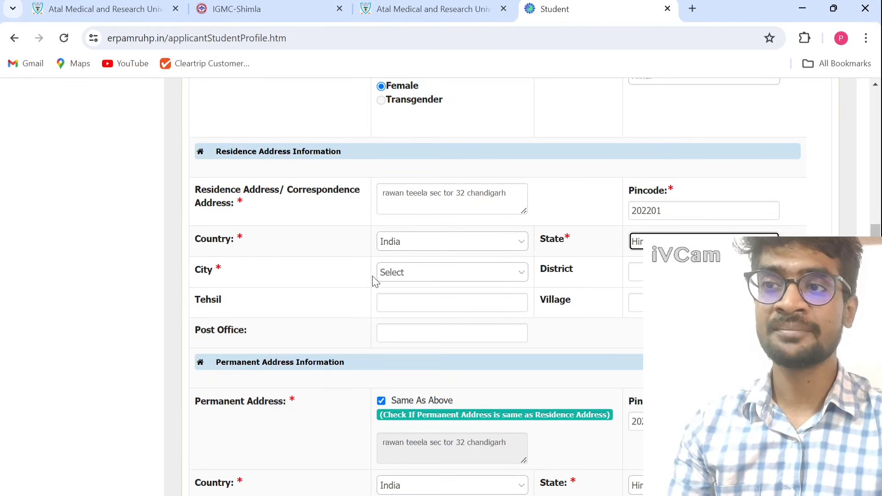
pyautogui.click(407, 272)
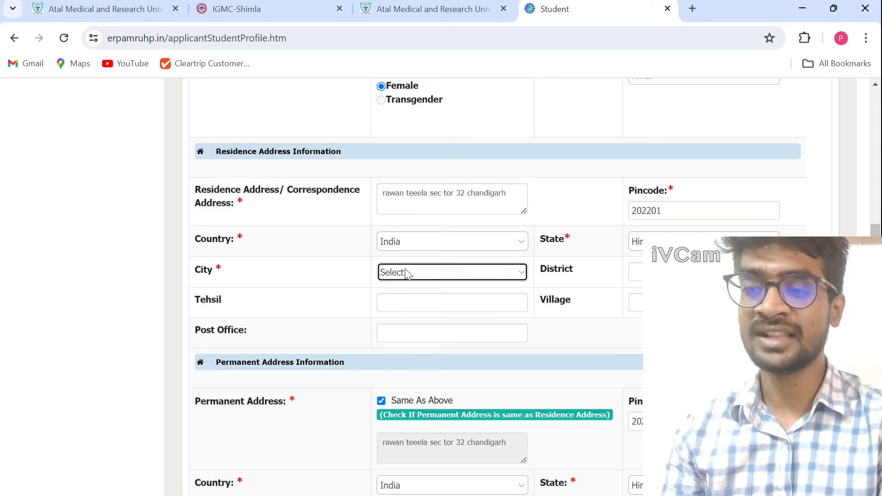
pyautogui.press('m')
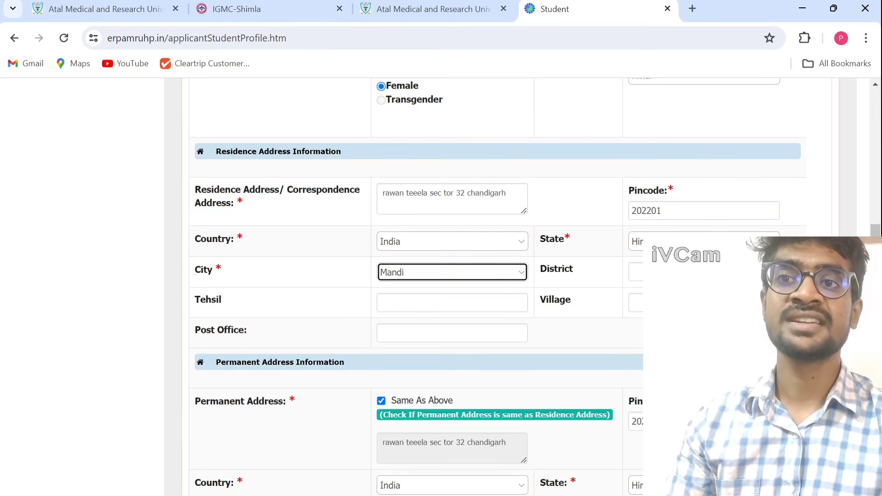
# Set district and tehsil to mandi, then untick Same As Above for the permanent address
pyautogui.click(667, 272)
pyautogui.write('ma')
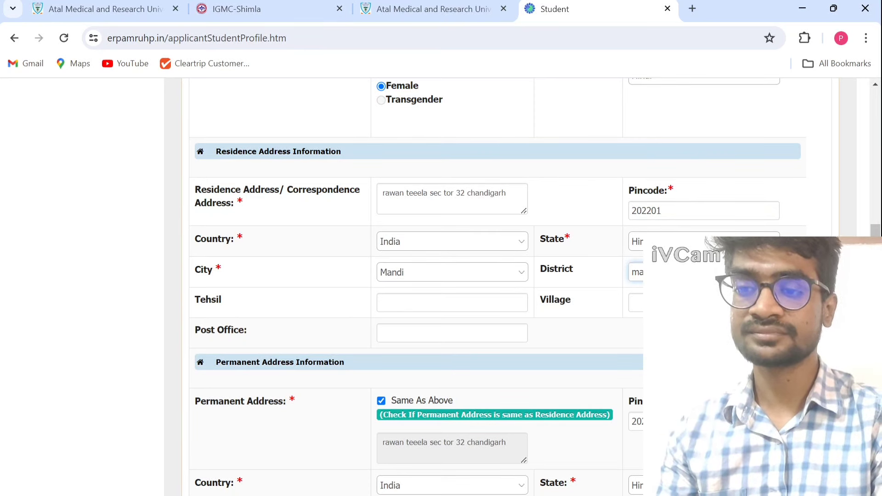
pyautogui.click(462, 299)
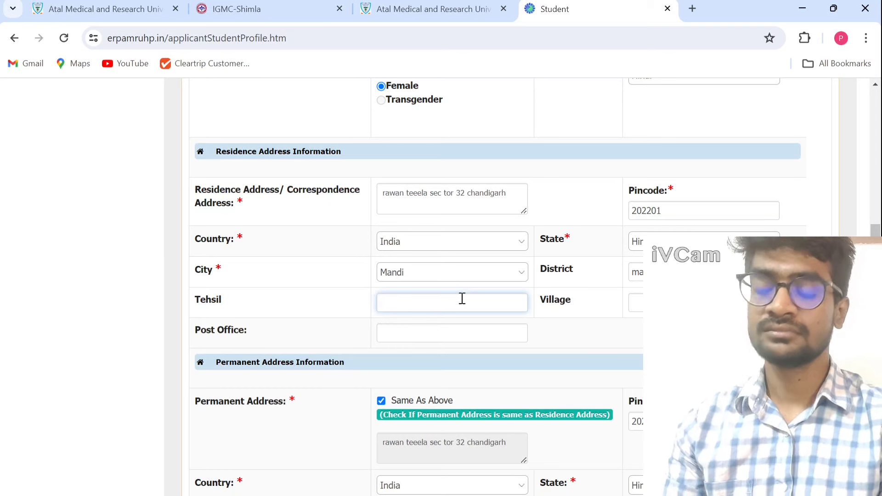
pyautogui.write('ma')
pyautogui.press('BackSpace')
pyautogui.press('BackSpace')
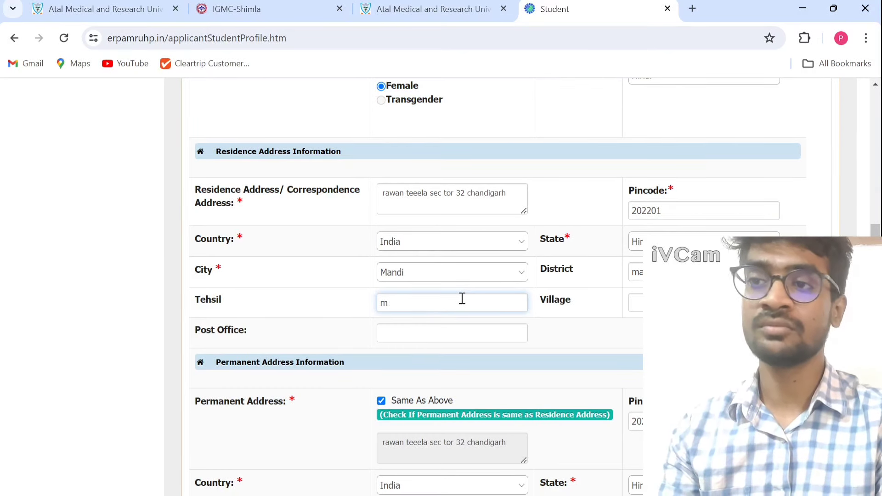
pyautogui.write('mandi')
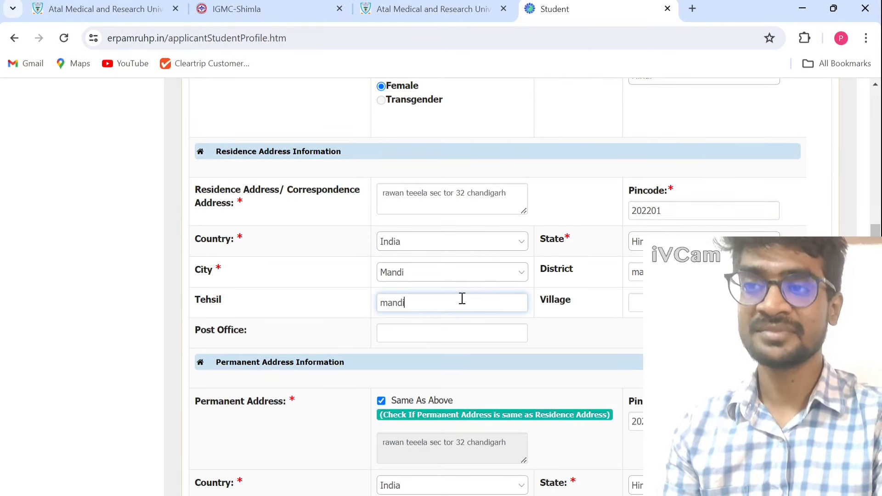
pyautogui.press('Tab')
pyautogui.click(382, 400)
# Re-tick Same As Above so the permanent address mirrors the residence, then scroll to Other Information
pyautogui.click(381, 400)
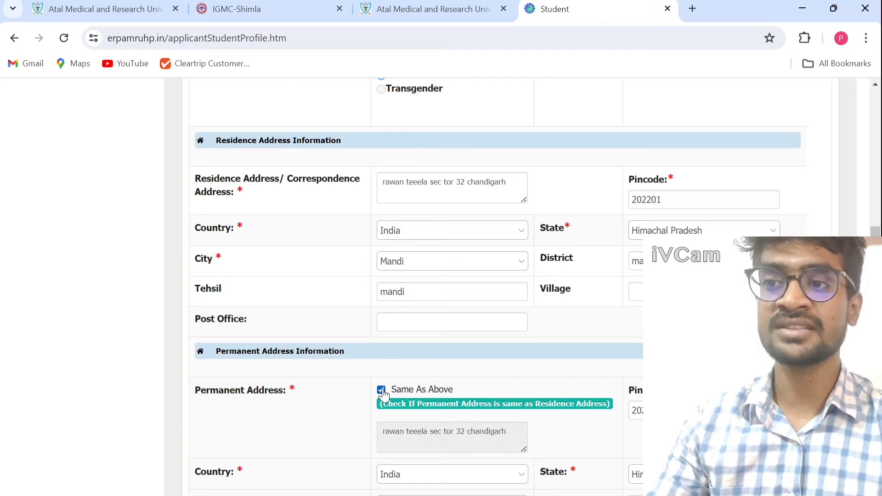
pyautogui.scroll(-3, 381, 390)
pyautogui.scroll(-3, 441, 285)
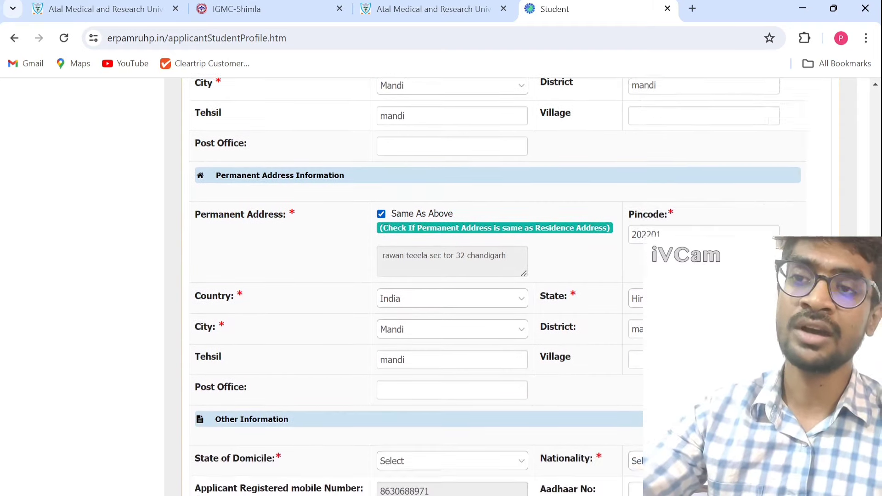
pyautogui.scroll(-2, 442, 285)
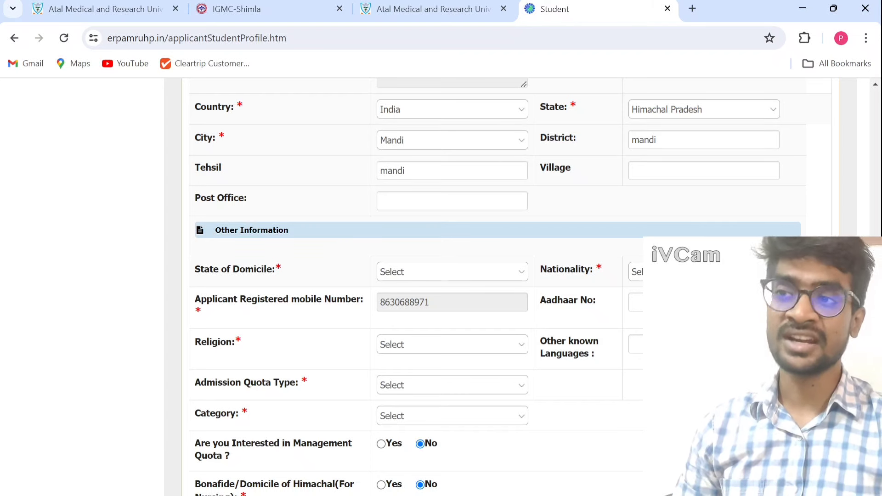
# Set the state of domicile to Himachal Pradesh and pick the nationality
pyautogui.click(476, 281)
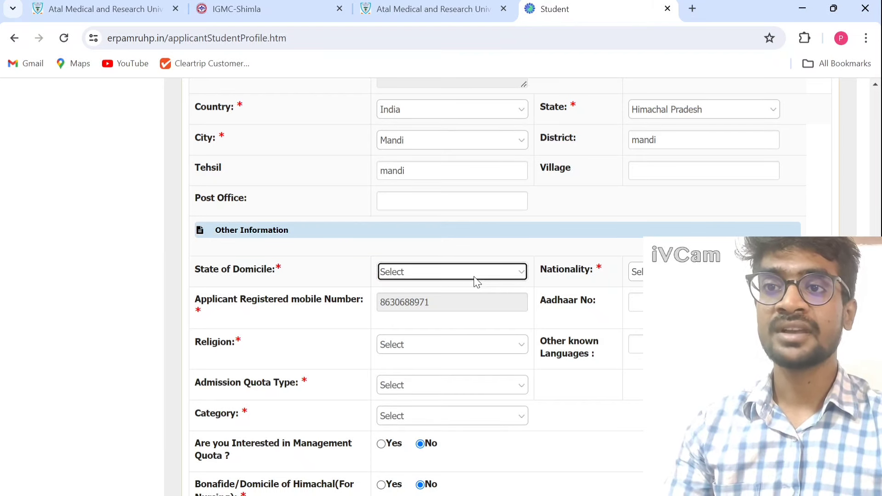
pyautogui.press('h')
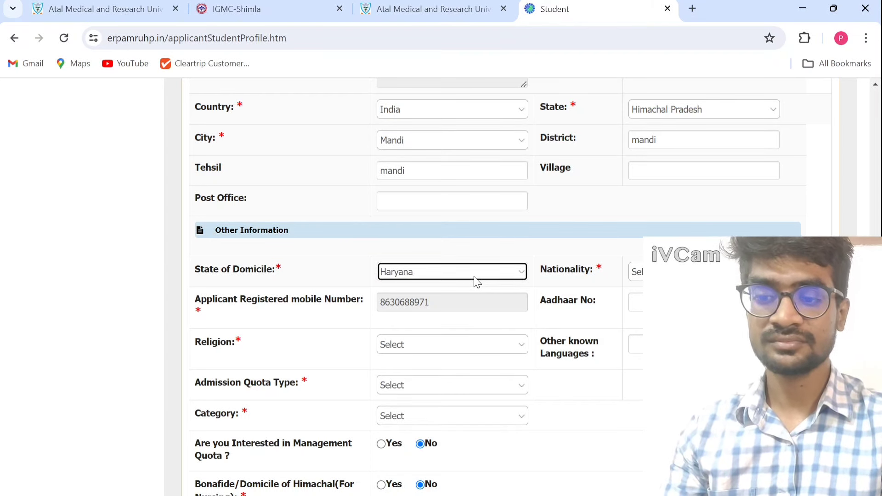
pyautogui.press('h')
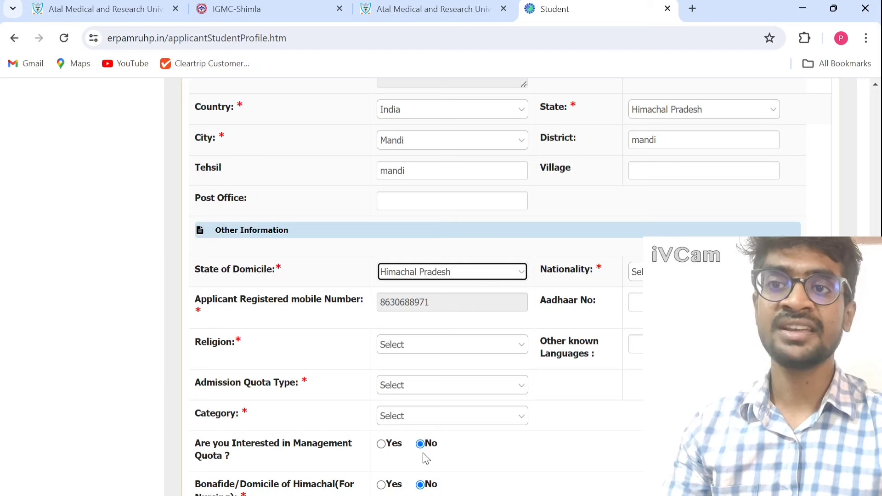
pyautogui.press('Tab')
pyautogui.press('i')
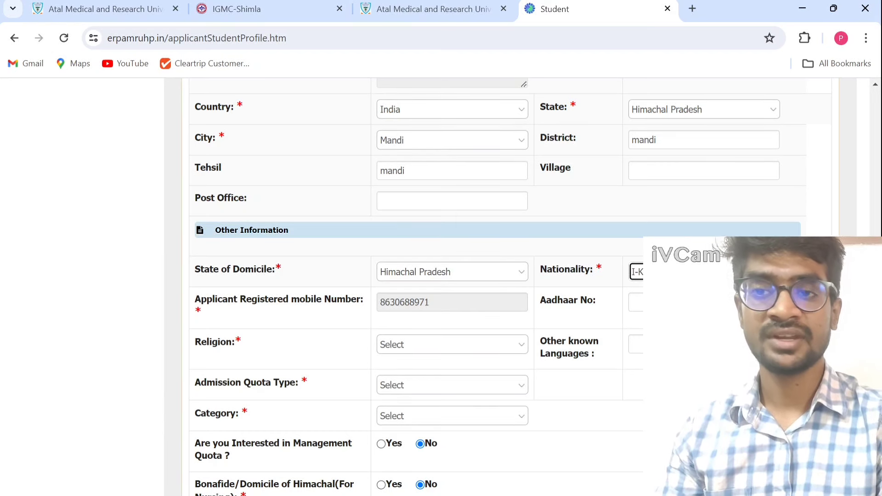
pyautogui.press('n')
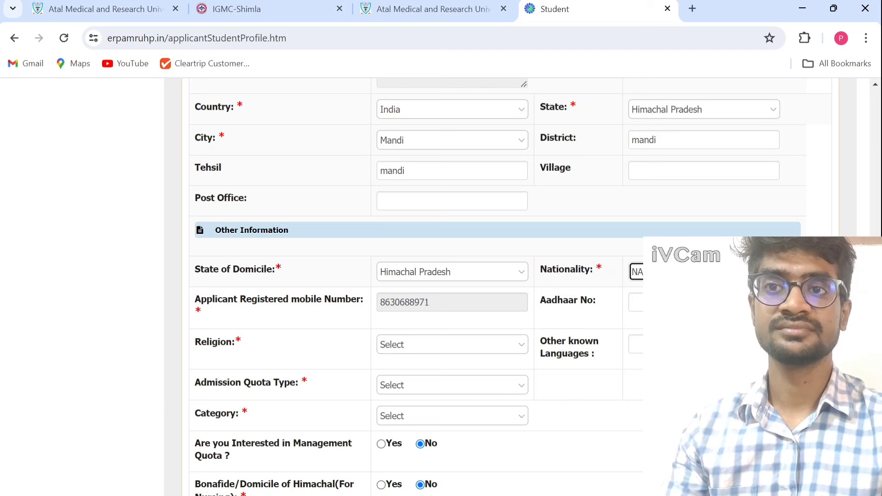
pyautogui.press('l')
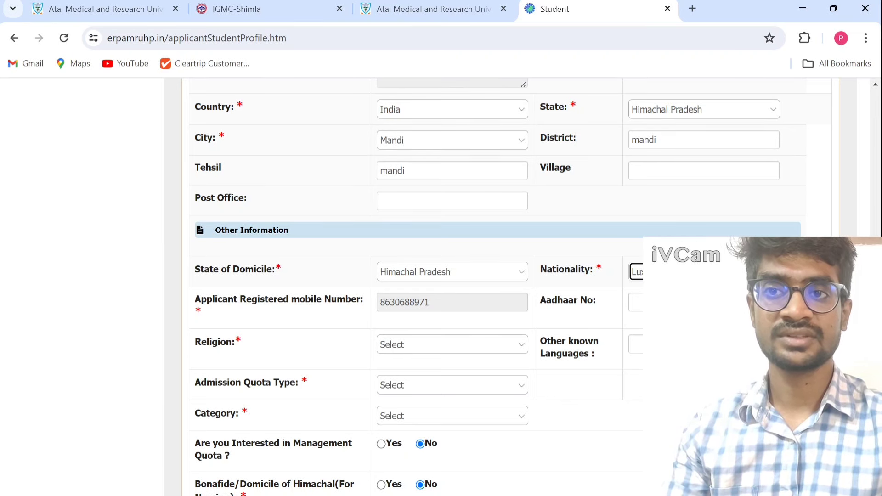
pyautogui.press('h')
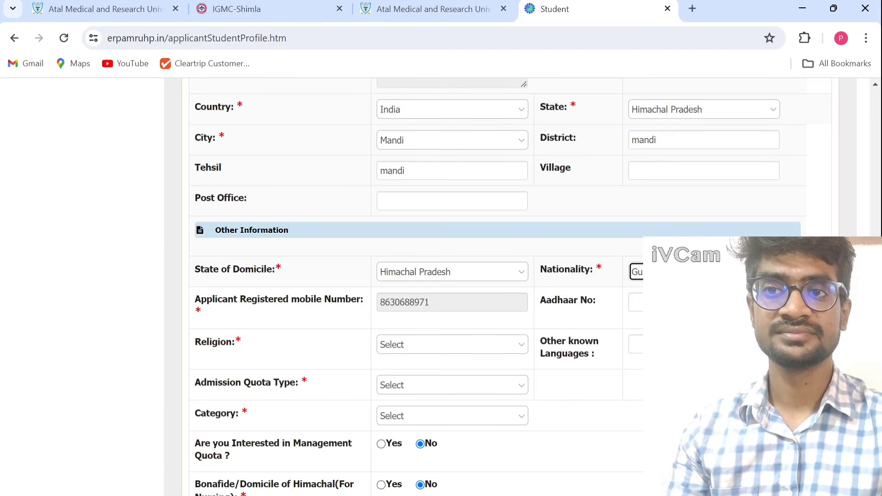
pyautogui.write('in')
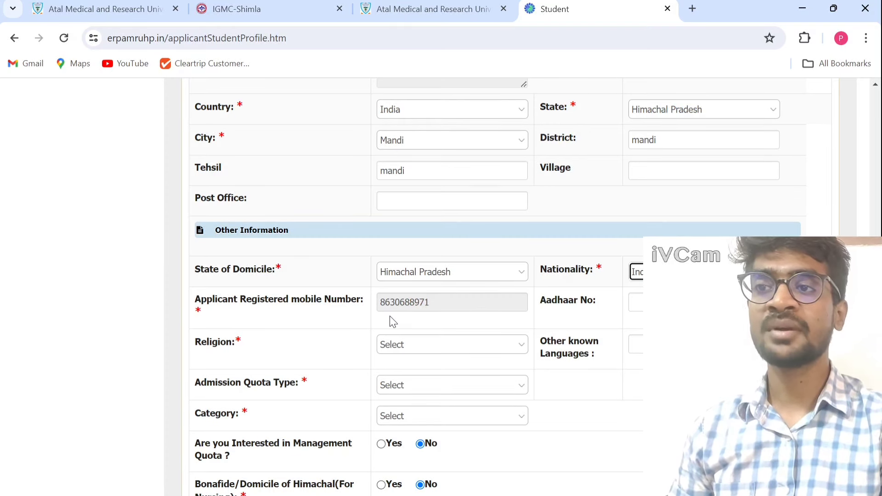
pyautogui.press('Tab')
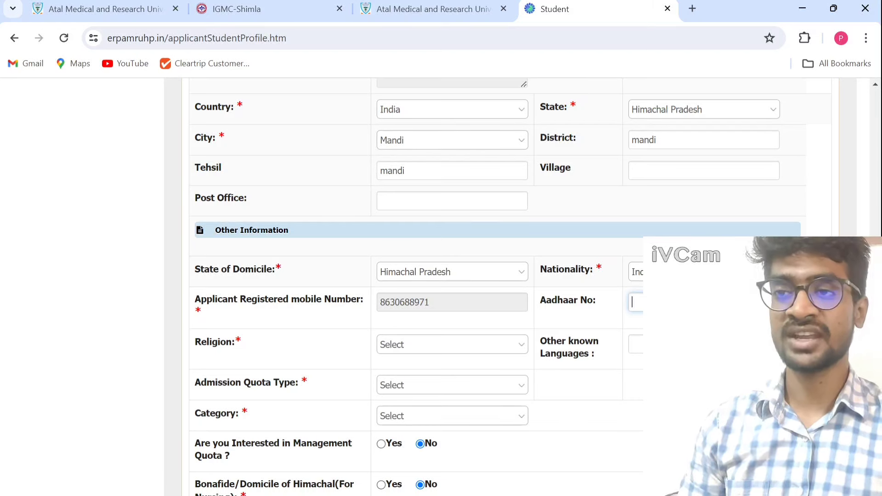
# Set religion to Hindu and leave Other known Languages empty
pyautogui.click(493, 348)
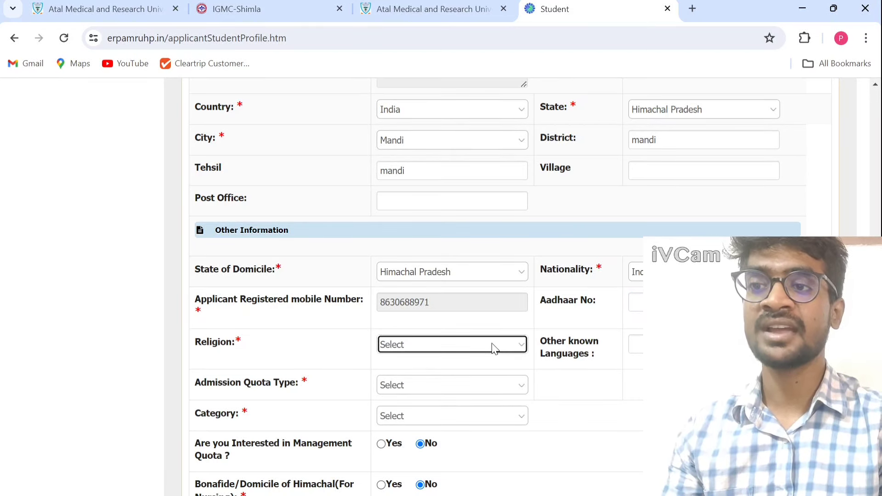
pyautogui.press('Down')
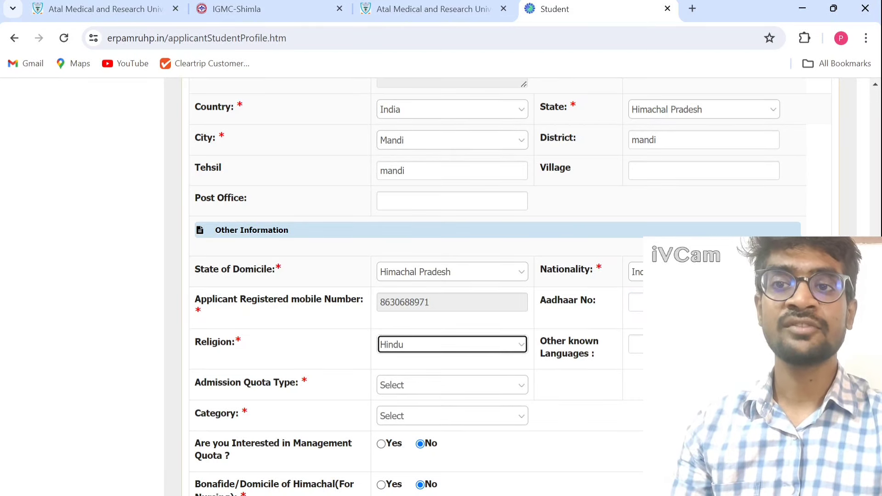
pyautogui.click(637, 345)
pyautogui.write('urd')
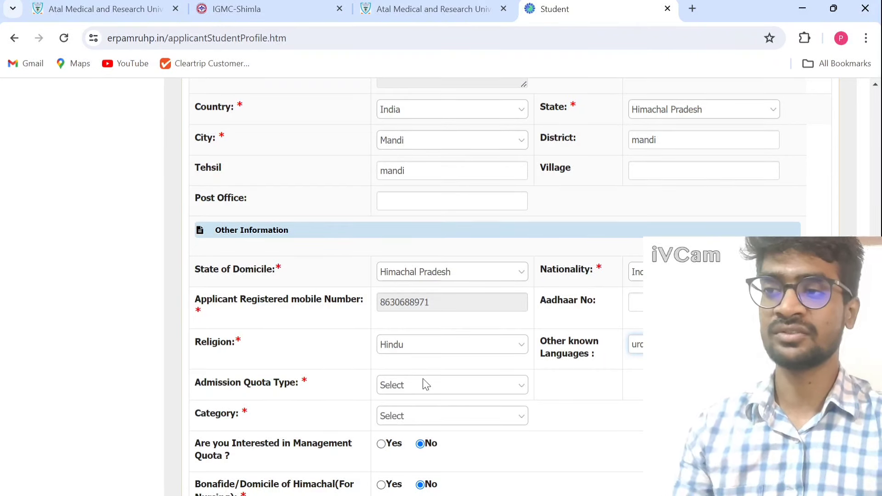
pyautogui.press('BackSpace')
pyautogui.press('BackSpace')
pyautogui.press('BackSpace')
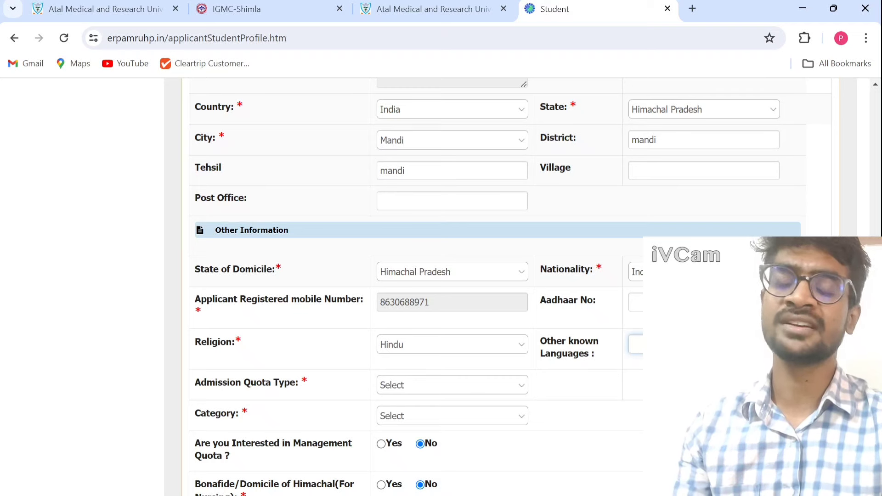
# Choose HP Quota as Admission Quota Type and General as Category
pyautogui.click(462, 387)
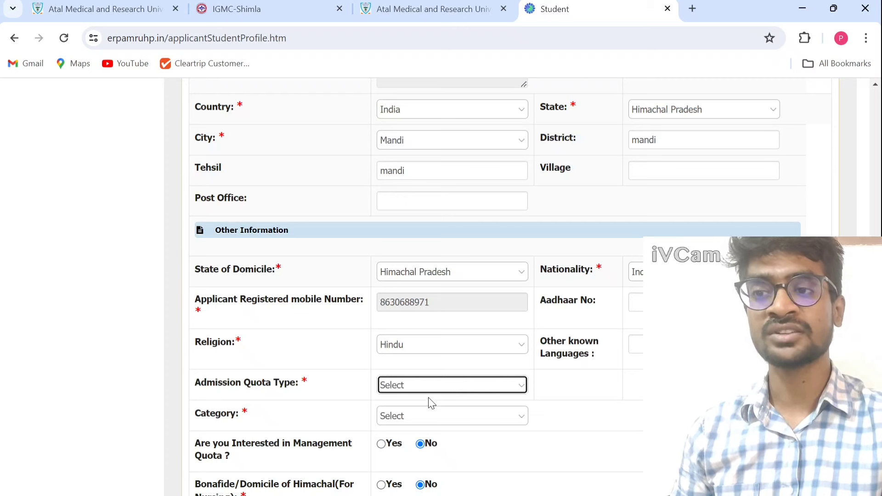
pyautogui.click(417, 409)
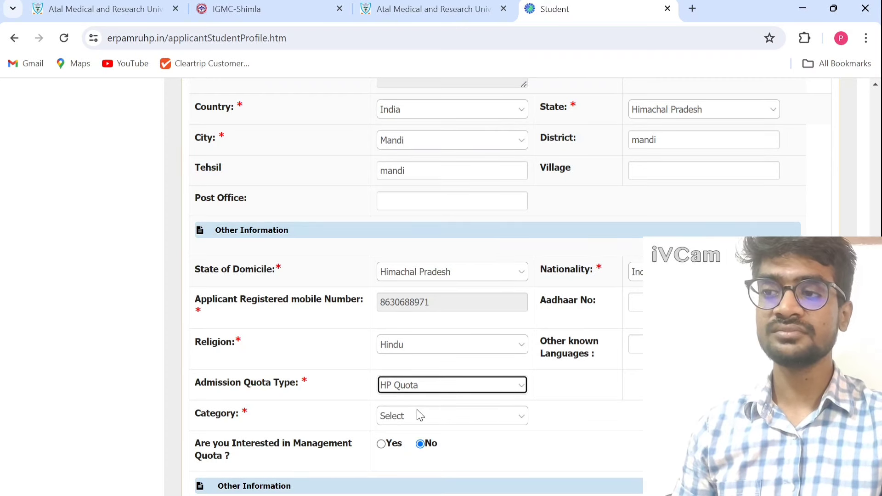
pyautogui.press('Tab')
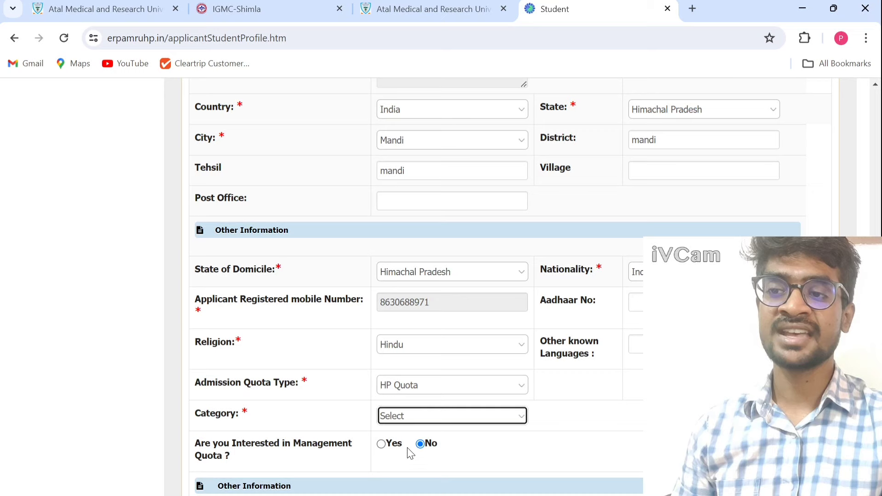
pyautogui.press('Down')
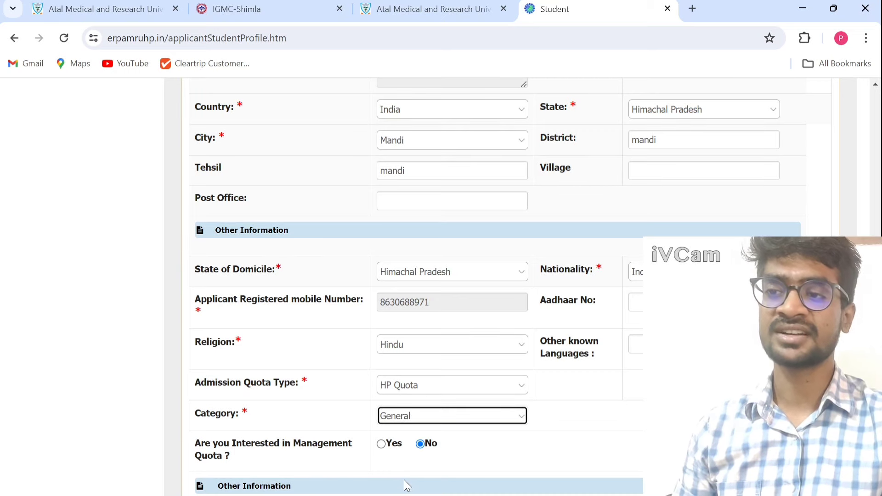
# Answer Yes for Himachal bonafide/domicile and select Freedom Fighter as the sub-category
pyautogui.scroll(-5, 404, 480)
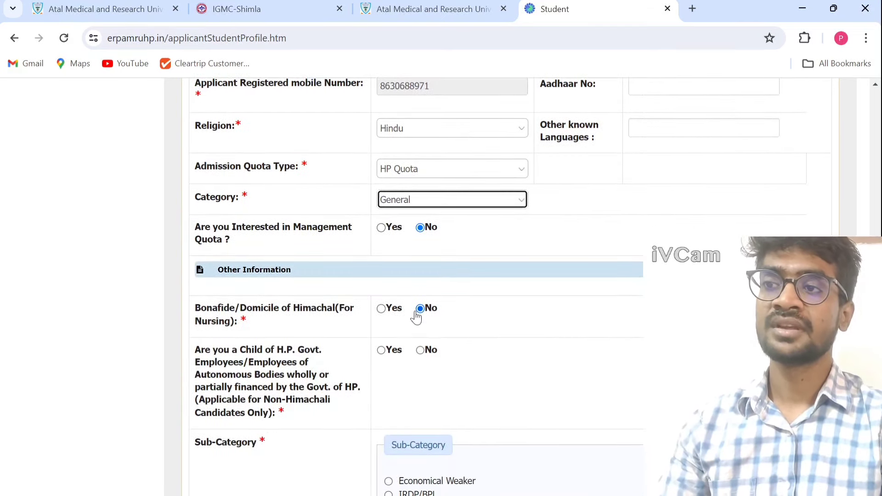
pyautogui.click(382, 309)
pyautogui.scroll(-2, 441, 275)
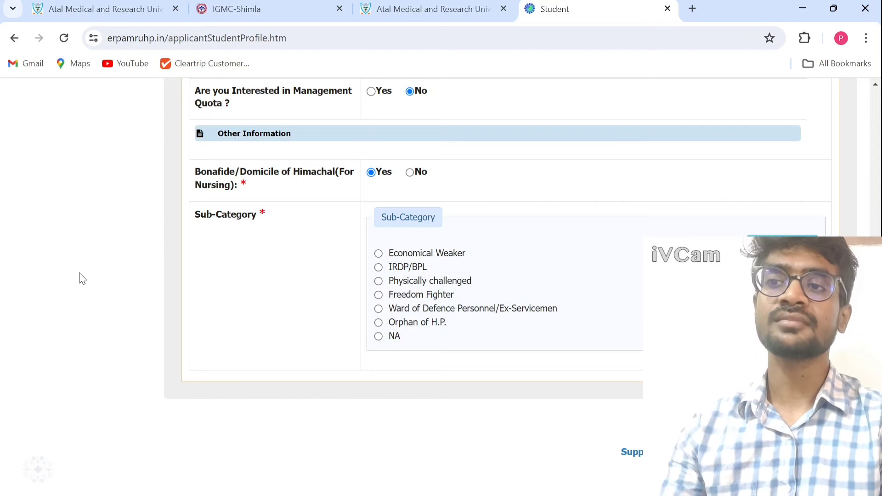
pyautogui.click(379, 254)
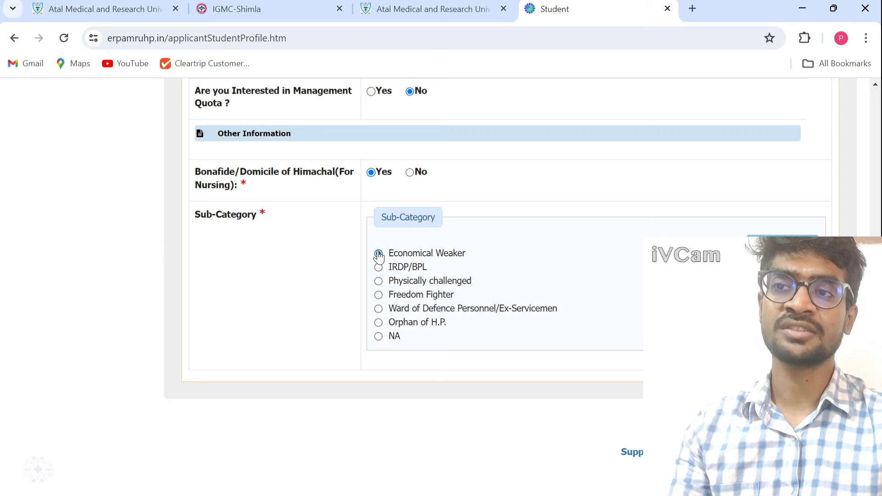
pyautogui.click(379, 283)
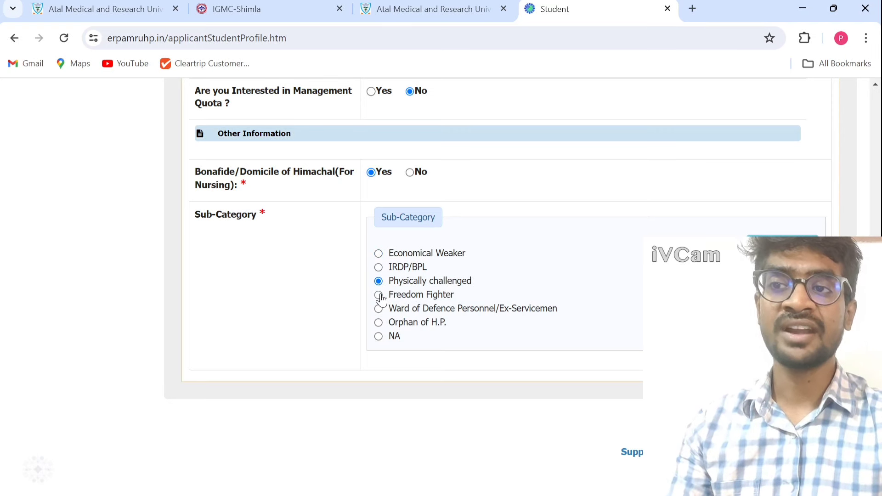
pyautogui.click(380, 296)
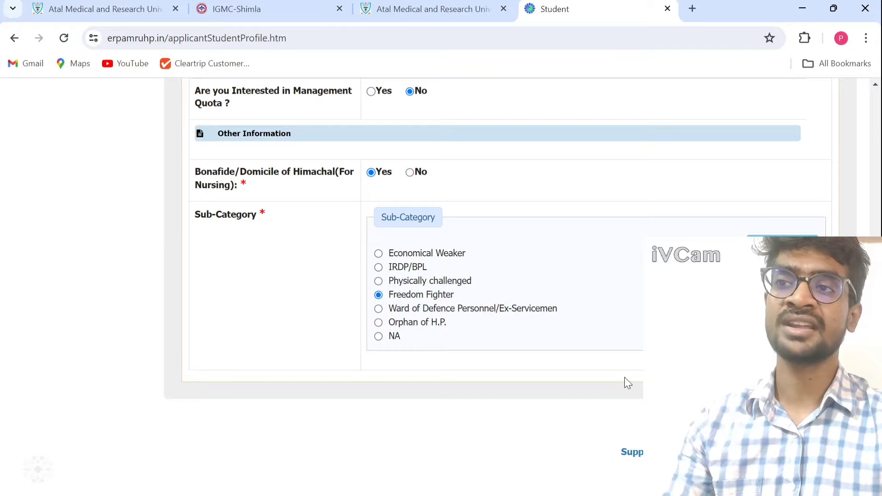
pyautogui.scroll(-1, 628, 383)
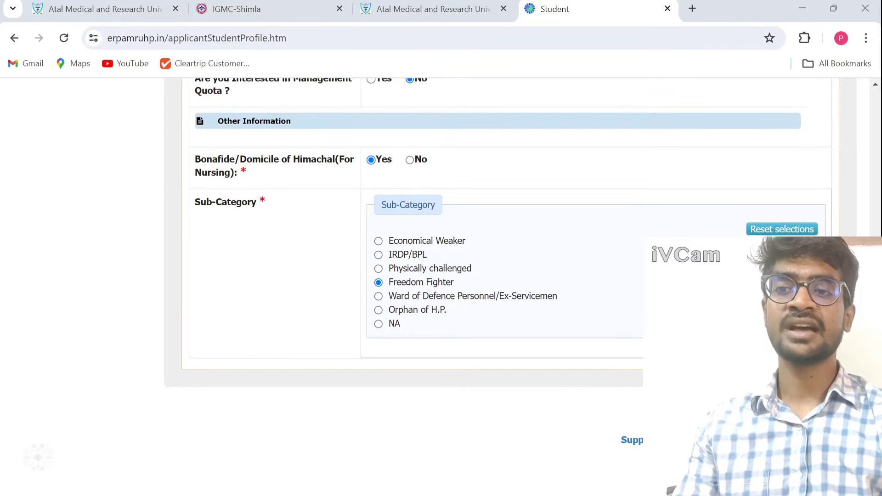
# Look back over the filled form, then switch the sub-category to Economical Weaker
pyautogui.scroll(20, 852, 146)
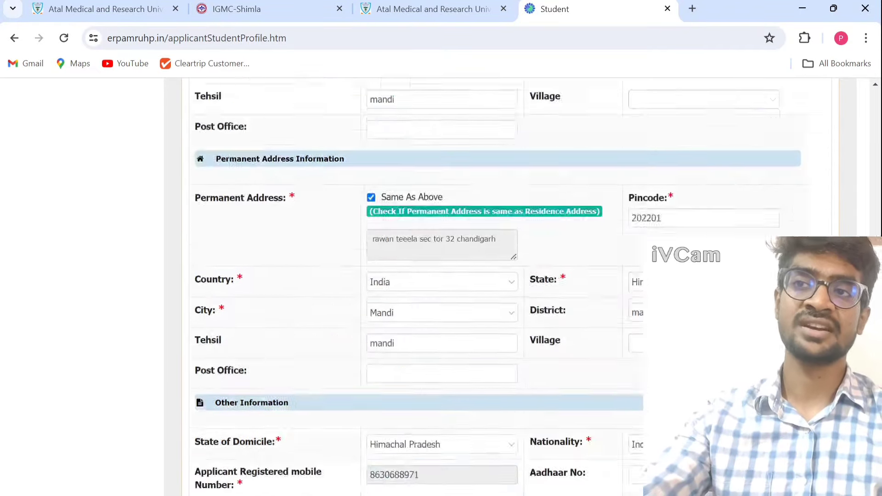
pyautogui.scroll(-20, 851, 146)
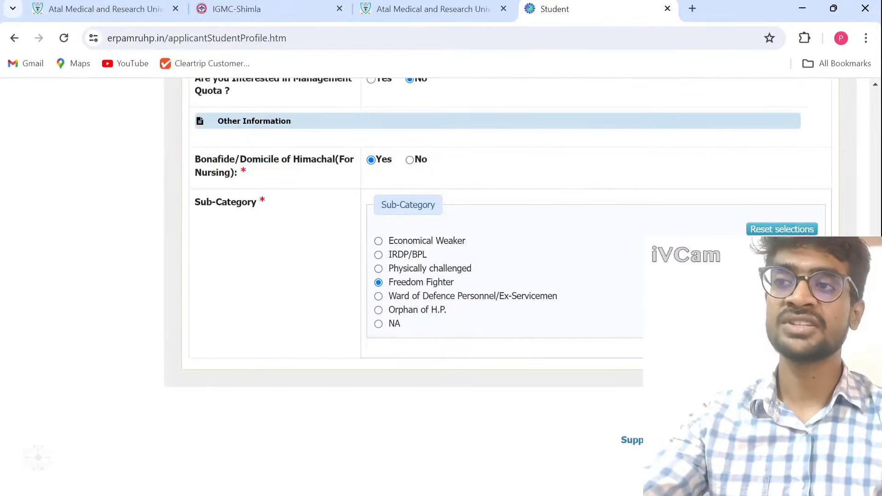
pyautogui.scroll(15, 505, 276)
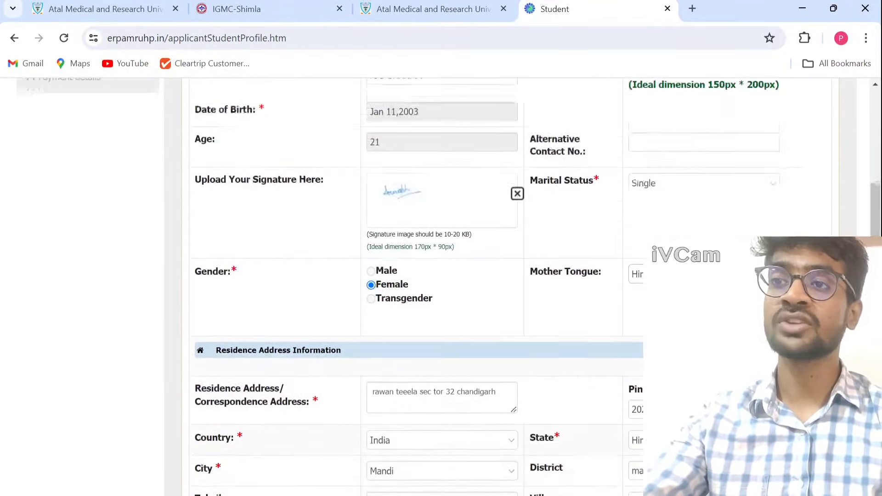
pyautogui.scroll(5, 505, 275)
pyautogui.scroll(-10, 505, 276)
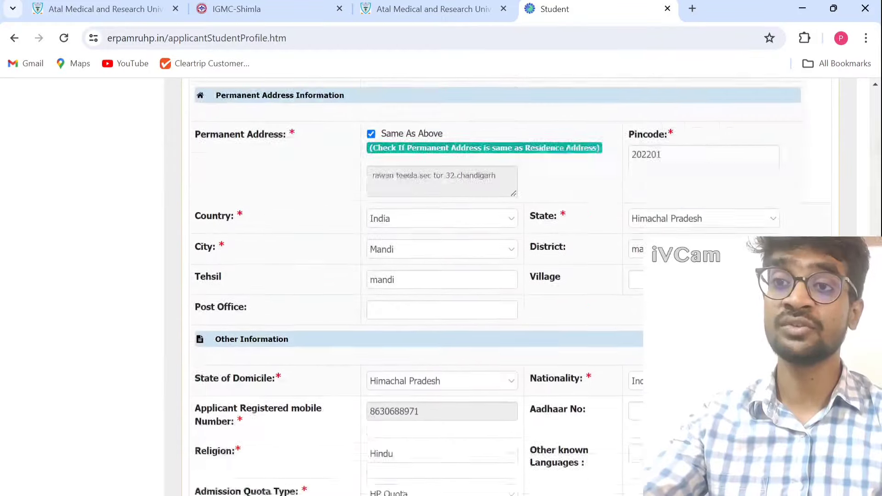
pyautogui.scroll(-10, 505, 276)
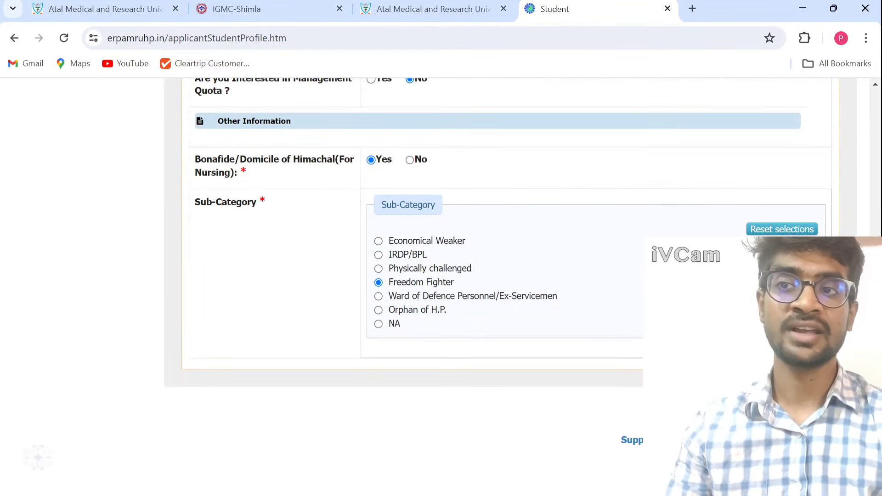
pyautogui.click(379, 243)
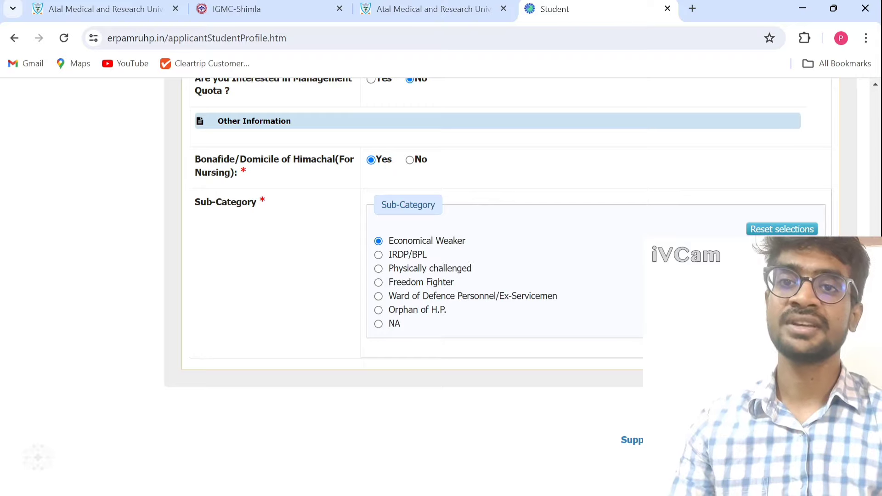
pyautogui.scroll(-8, 163, 285)
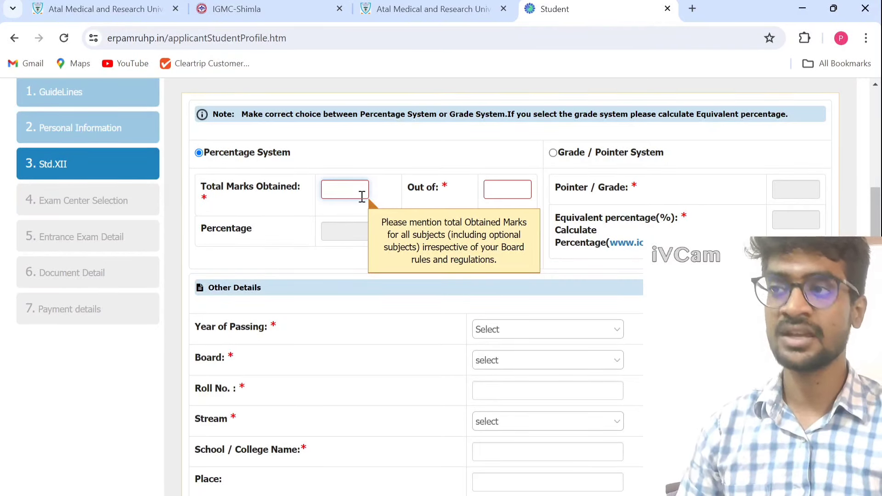
# Enter Std. XII marks 345 out of 500 so the percentage shows 69
pyautogui.write('345')
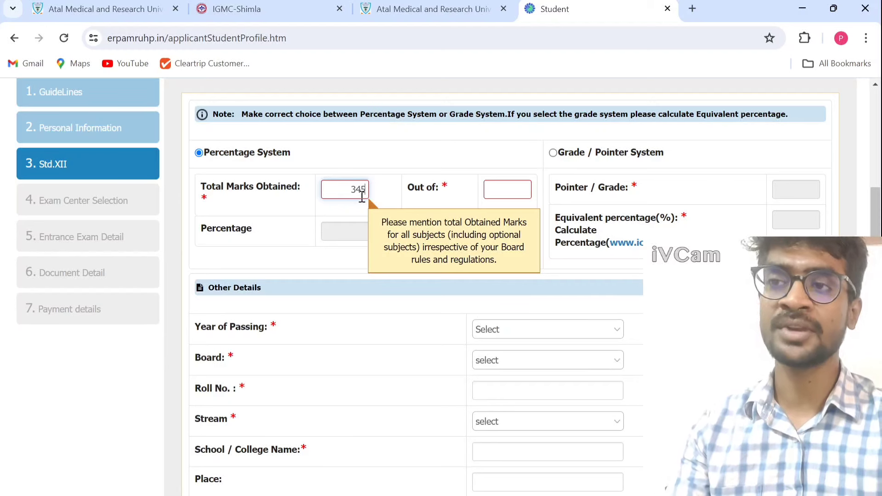
pyautogui.click(502, 190)
pyautogui.write('500')
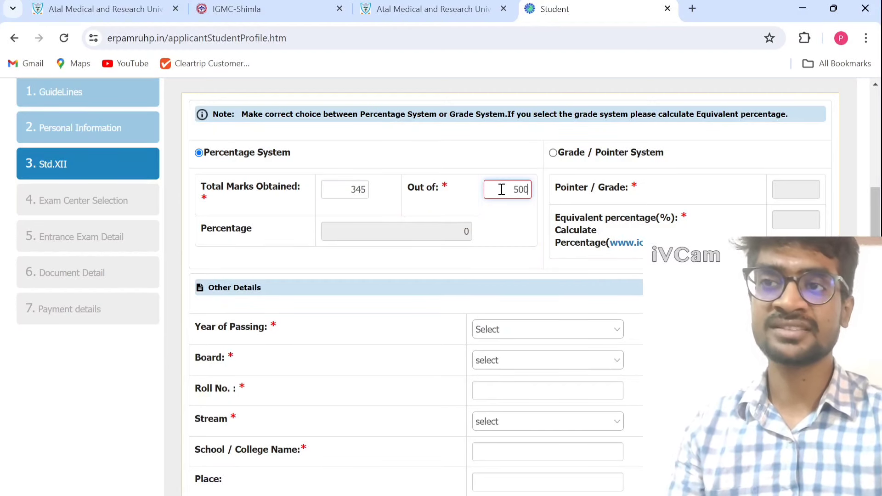
pyautogui.click(514, 238)
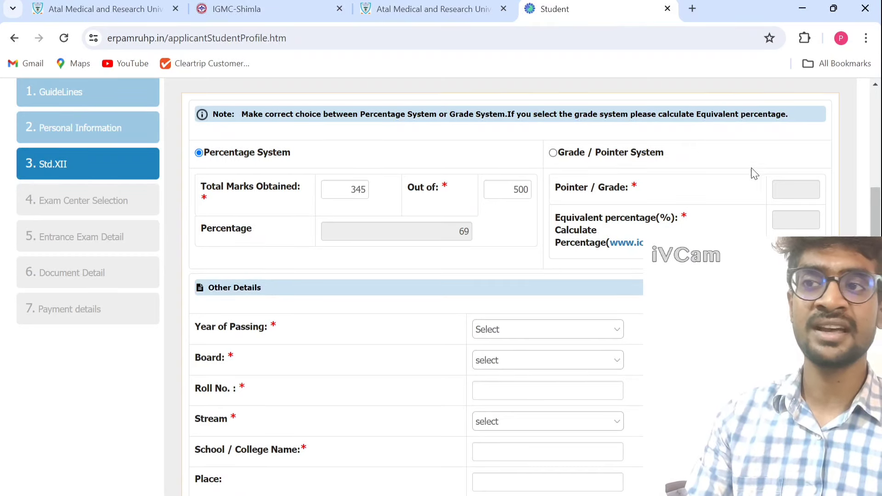
pyautogui.scroll(-1, 565, 266)
pyautogui.scroll(-3, 565, 266)
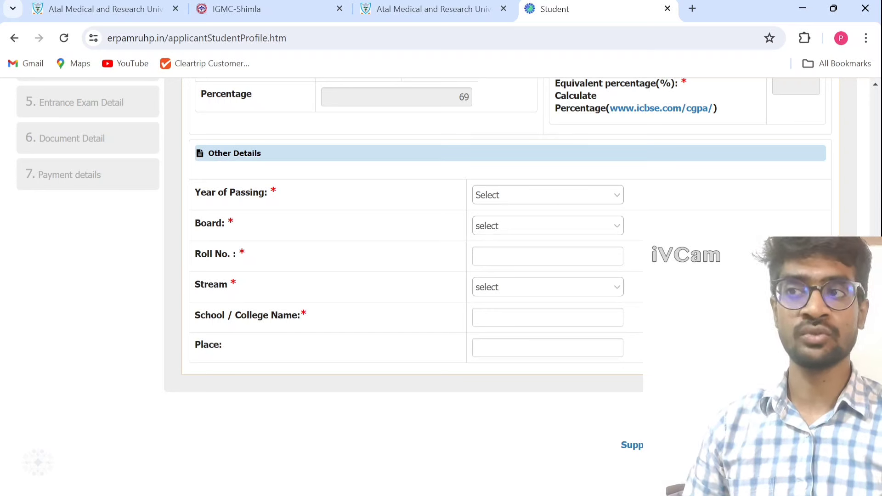
# Set passing year 2024, HP Board of School Education, the roll number, and Science stream
pyautogui.click(588, 195)
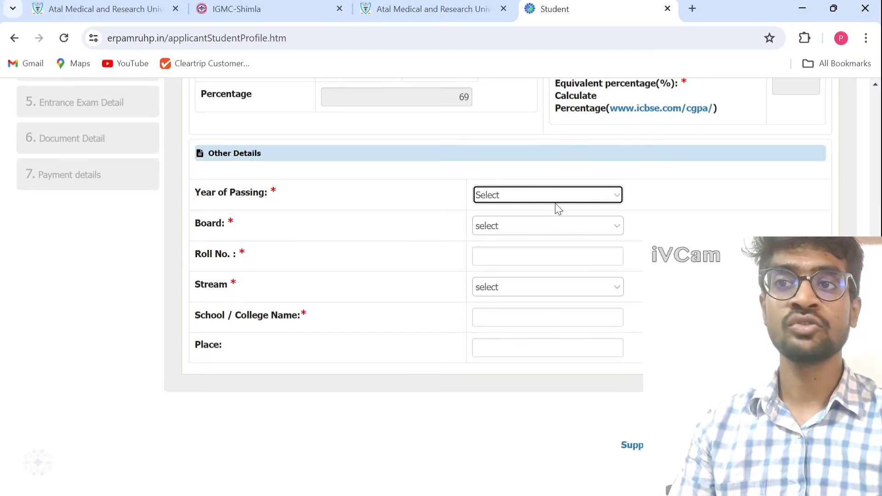
pyautogui.click(537, 223)
pyautogui.press('Tab')
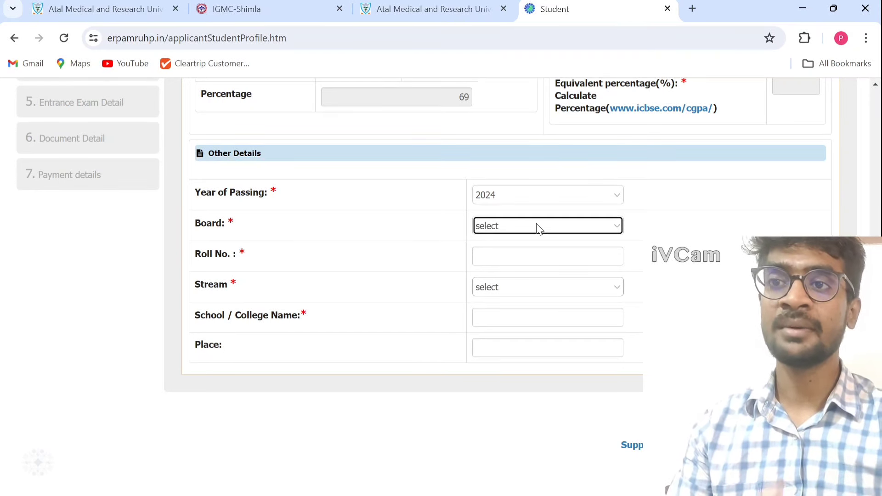
pyautogui.press('h')
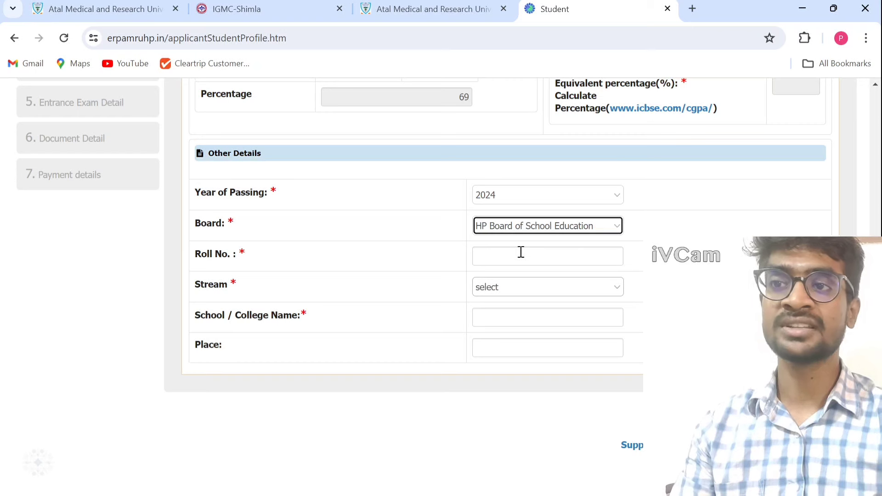
pyautogui.press('Tab')
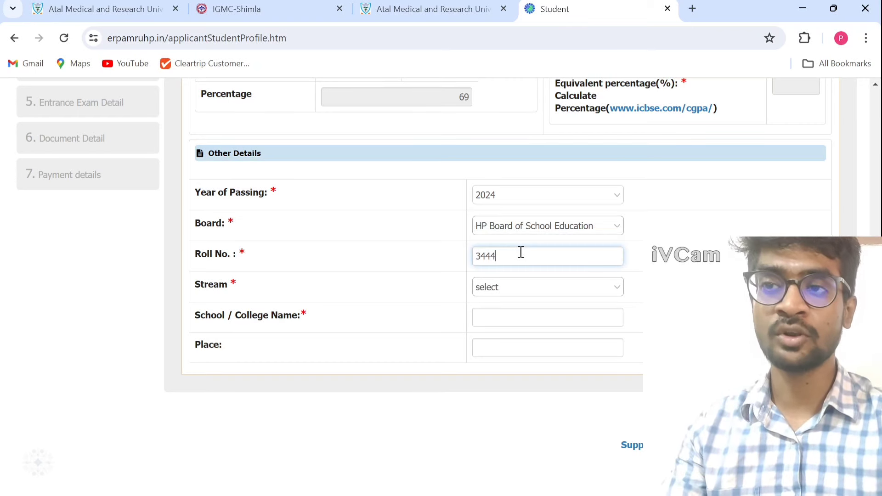
pyautogui.press('Tab')
pyautogui.press('s')
pyautogui.scroll(-3, 498, 309)
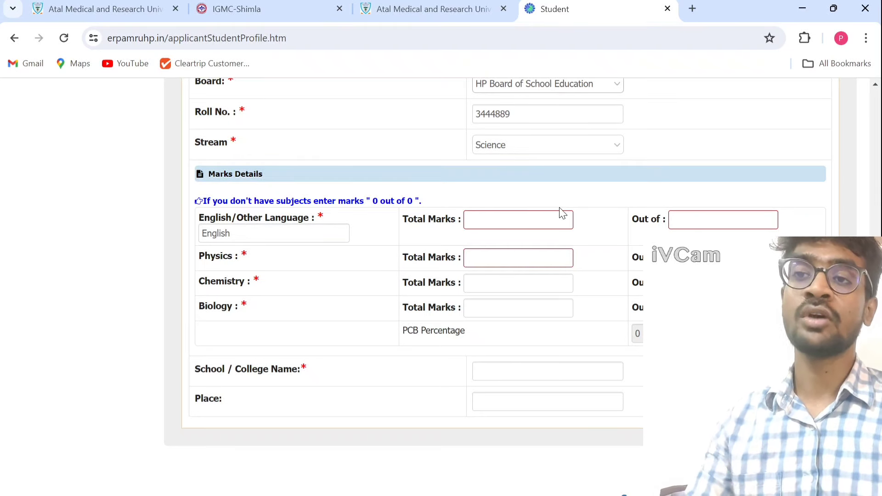
# Enter English marks 75 out of 100 and Physics marks 85
pyautogui.click(516, 221)
pyautogui.write('75')
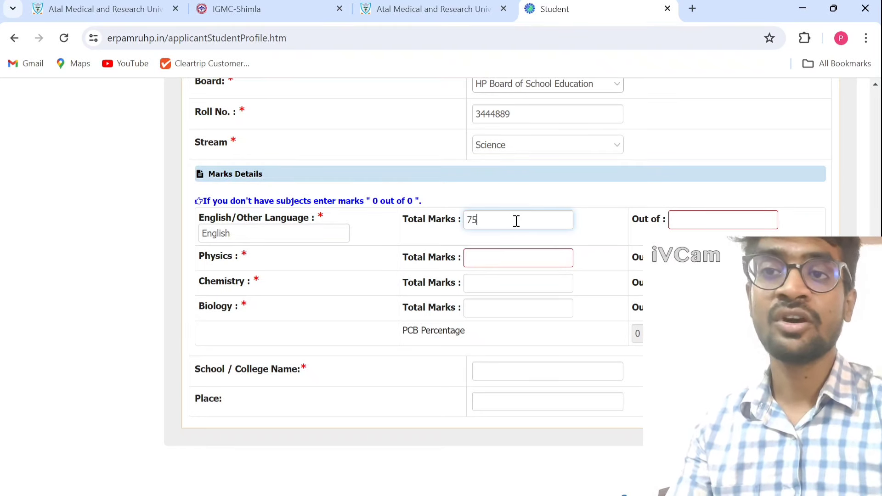
pyautogui.click(717, 227)
pyautogui.write('10')
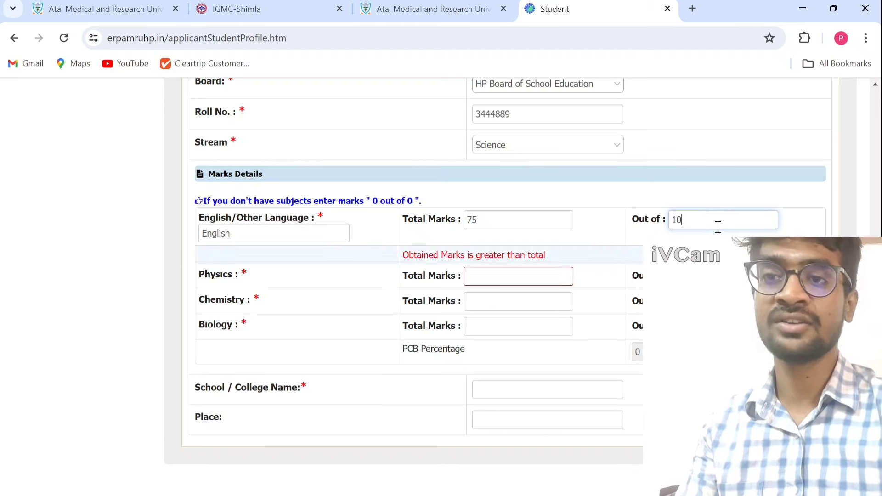
pyautogui.write('0')
pyautogui.click(504, 259)
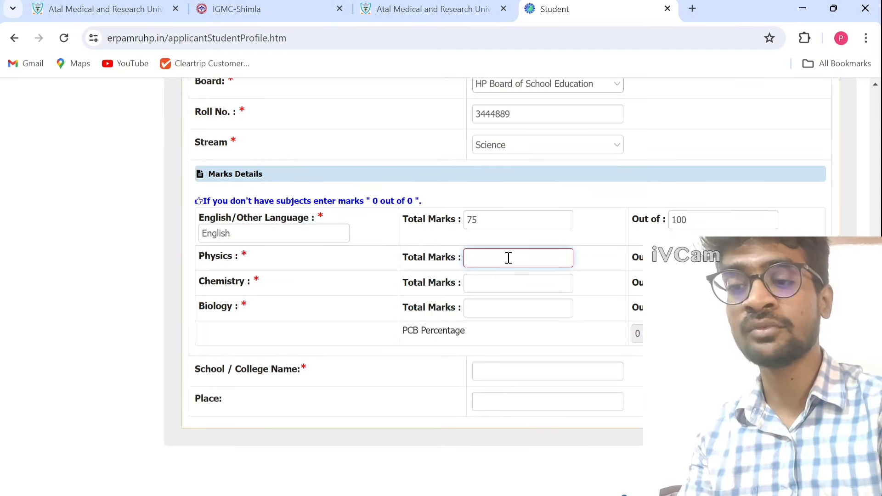
pyautogui.write('7')
pyautogui.press('BackSpace')
pyautogui.write('9')
pyautogui.press('BackSpace')
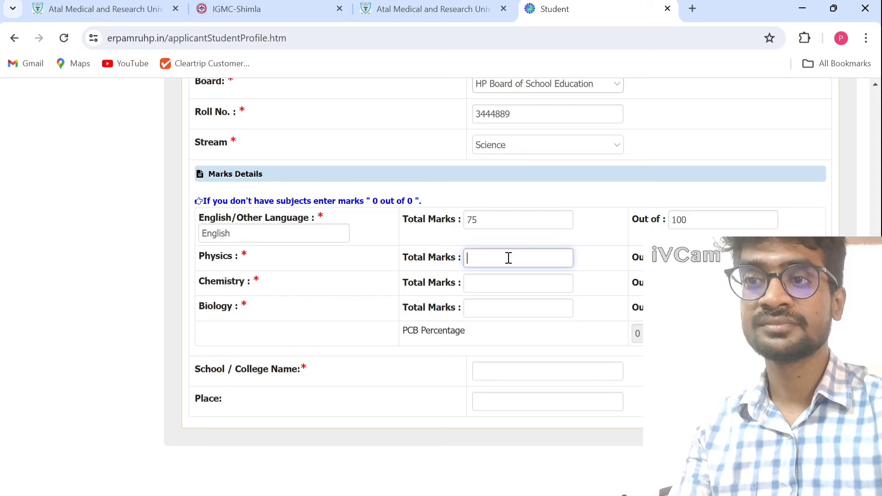
pyautogui.write('85')
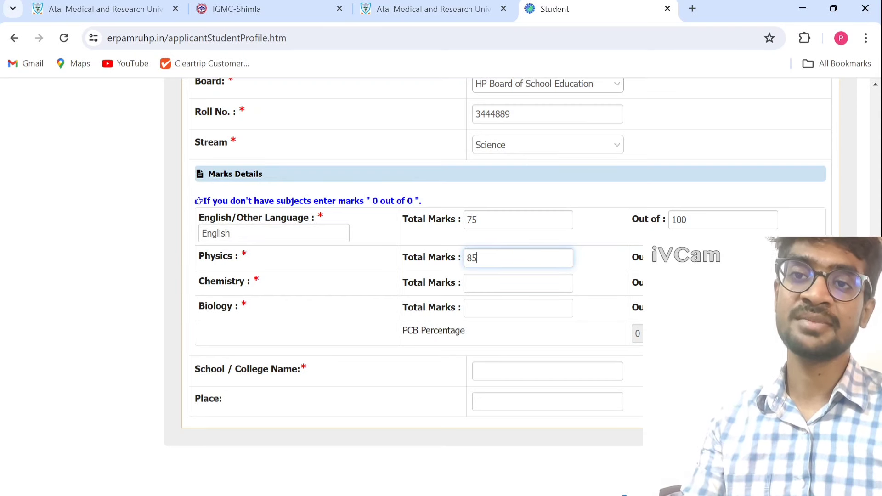
pyautogui.click(589, 262)
# Enter Chemistry 67 and Biology 76, with Biology out of 100
pyautogui.click(519, 283)
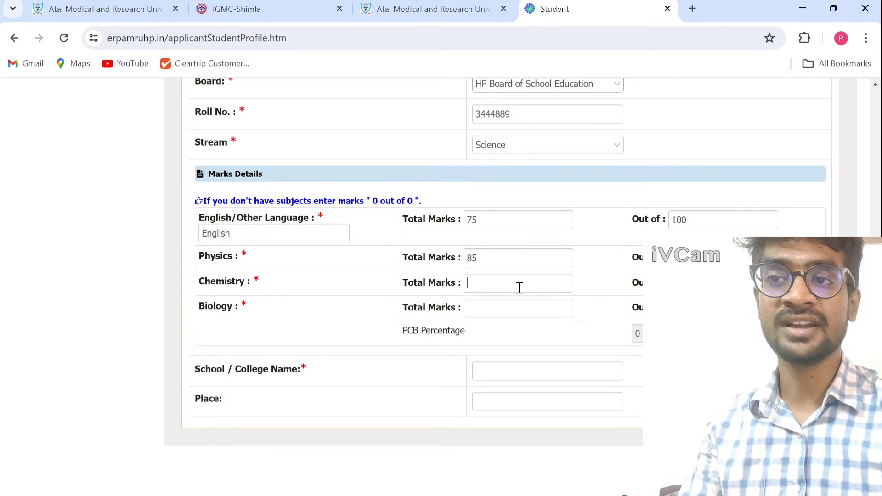
pyautogui.write('67')
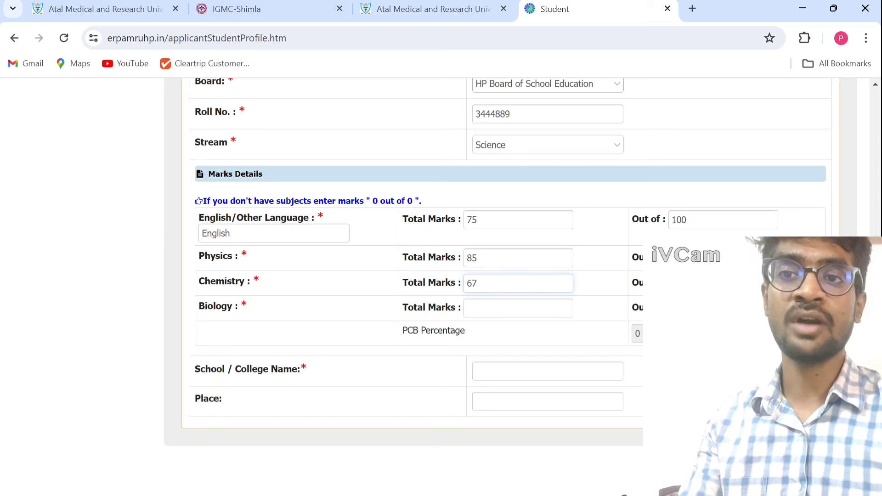
pyautogui.click(535, 303)
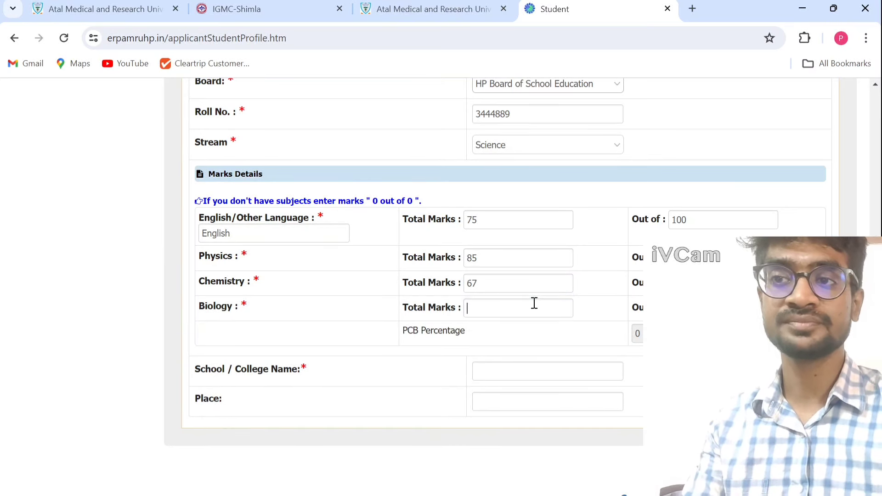
pyautogui.write('76')
pyautogui.press('Tab')
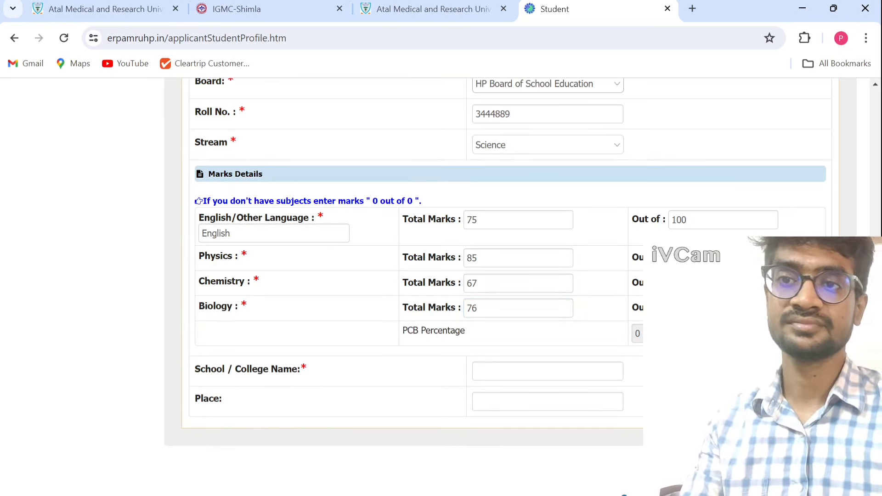
pyautogui.write('100')
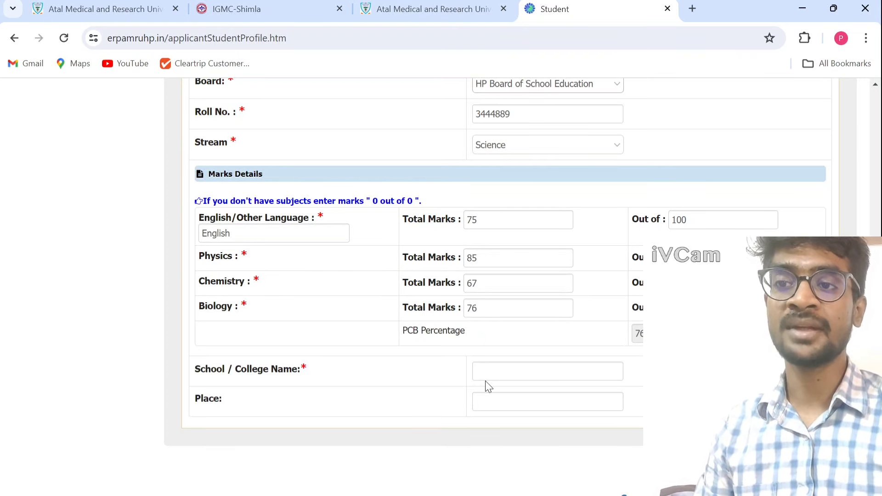
# Enter school name 'shuiv' and place 'mandi', then save the Std. XII details
pyautogui.click(501, 370)
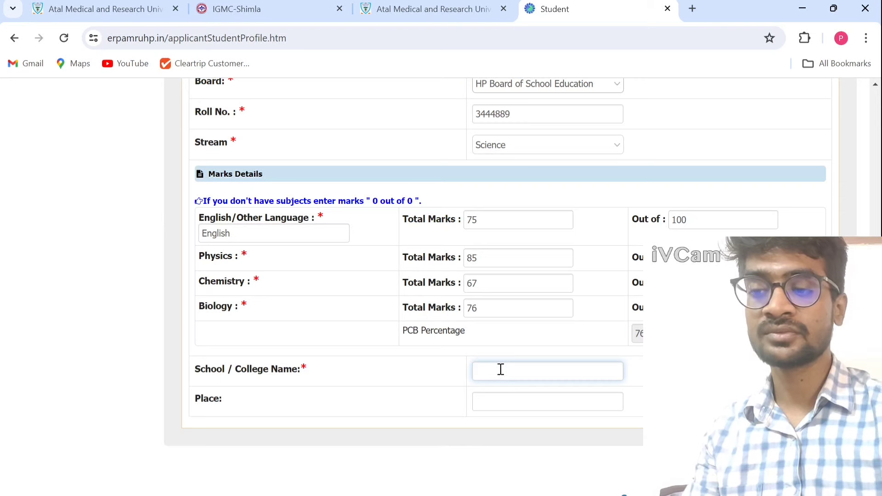
pyautogui.write('shuiv')
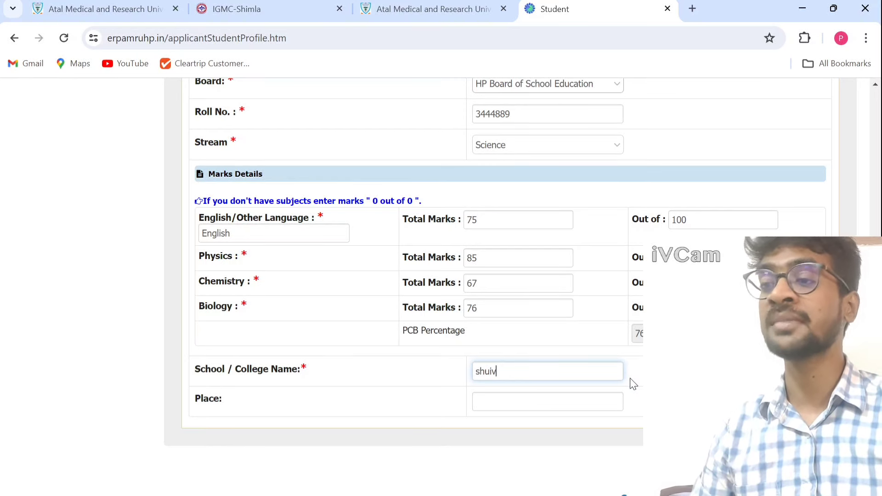
pyautogui.click(528, 407)
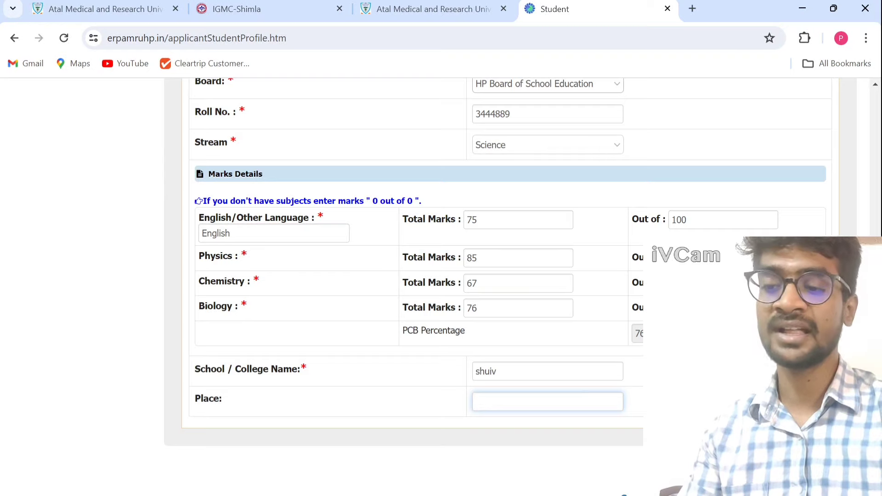
pyautogui.write('mandi')
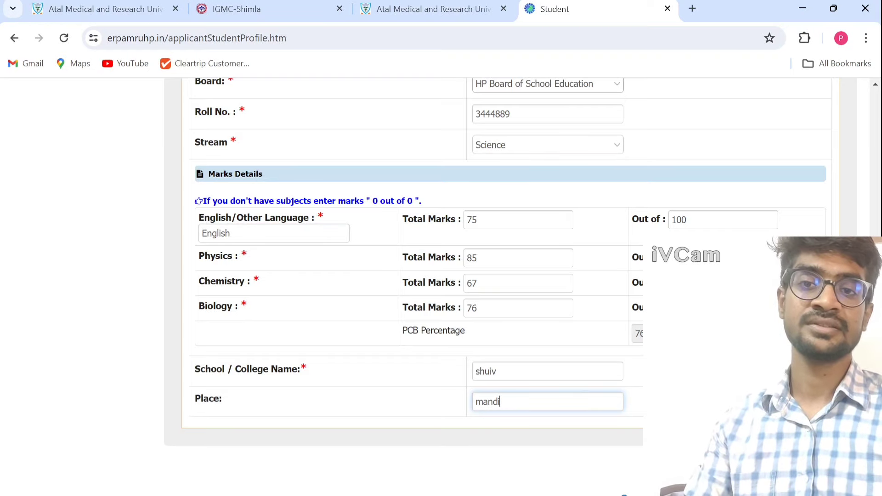
pyautogui.press('Return')
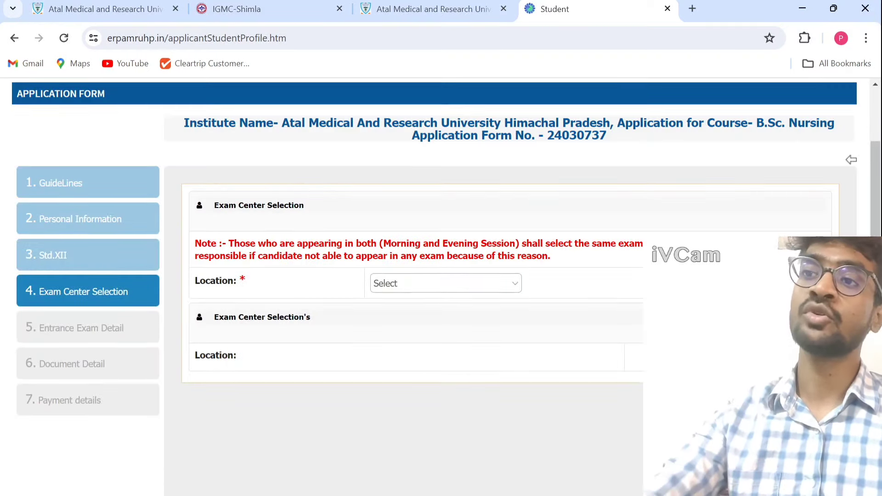
# Select Mandi as the exam center location
pyautogui.scroll(-2, 506, 275)
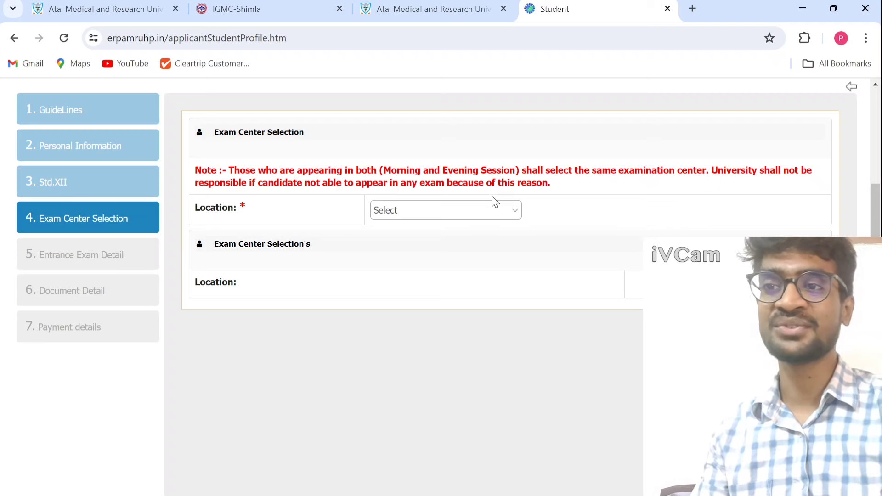
pyautogui.click(498, 210)
pyautogui.click(486, 219)
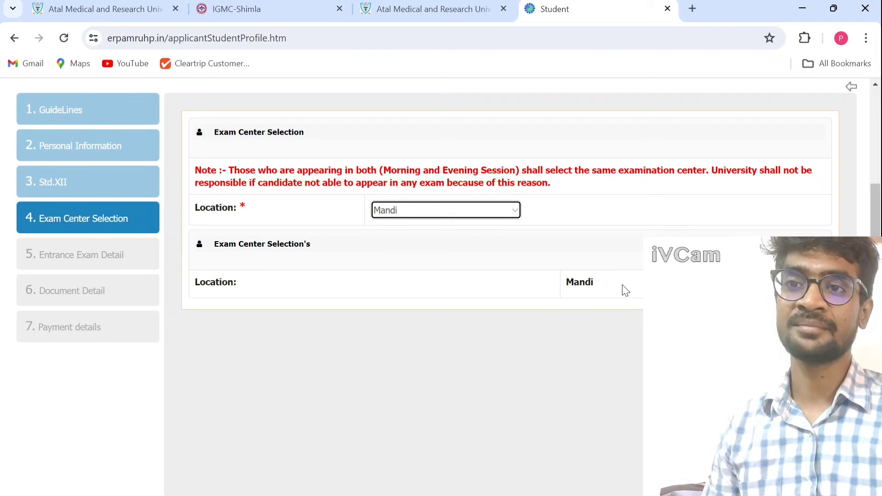
pyautogui.scroll(-2, 338, 327)
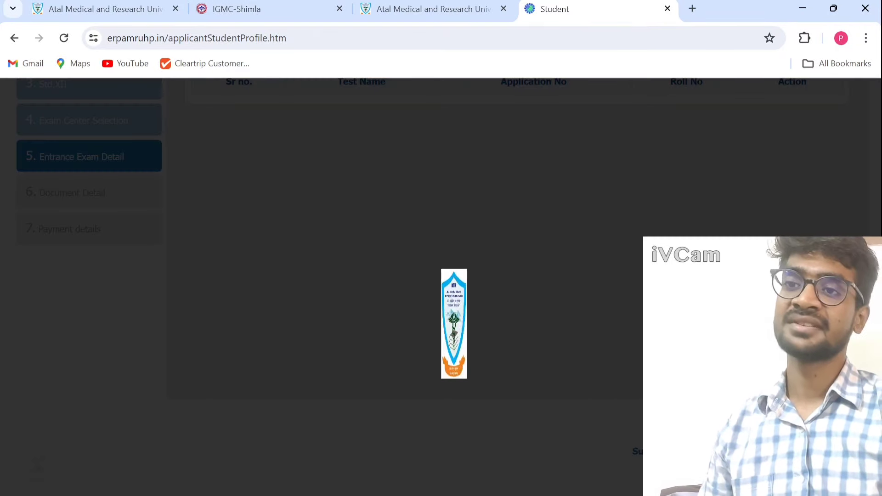
# Tick B.Sc. NURSING ENTRANCE TEST-2024 and save it as the entrance exam
pyautogui.scroll(3, 441, 229)
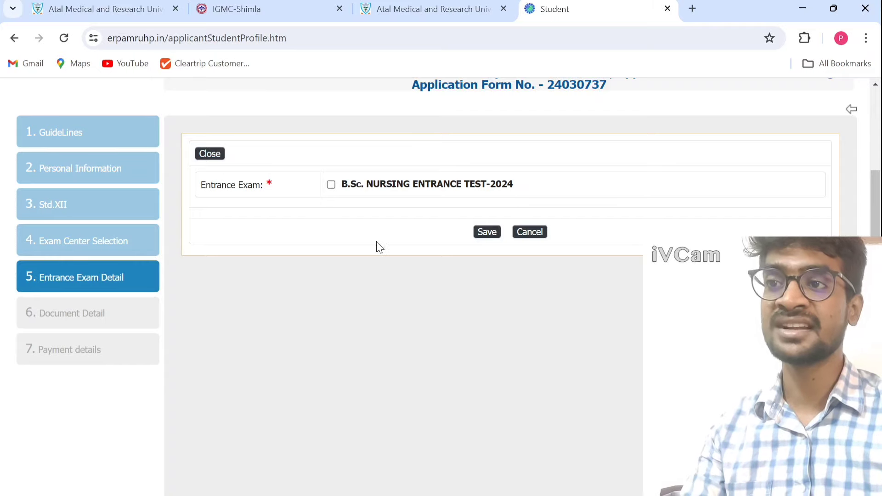
pyautogui.click(331, 184)
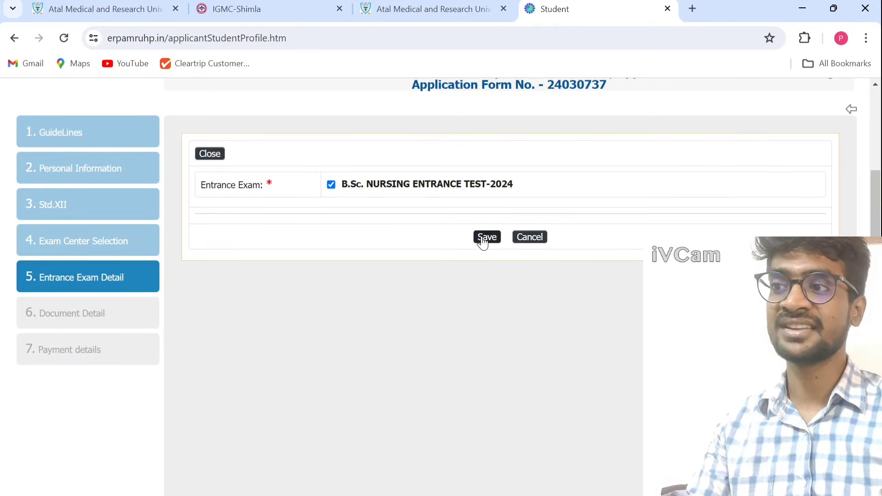
pyautogui.click(483, 237)
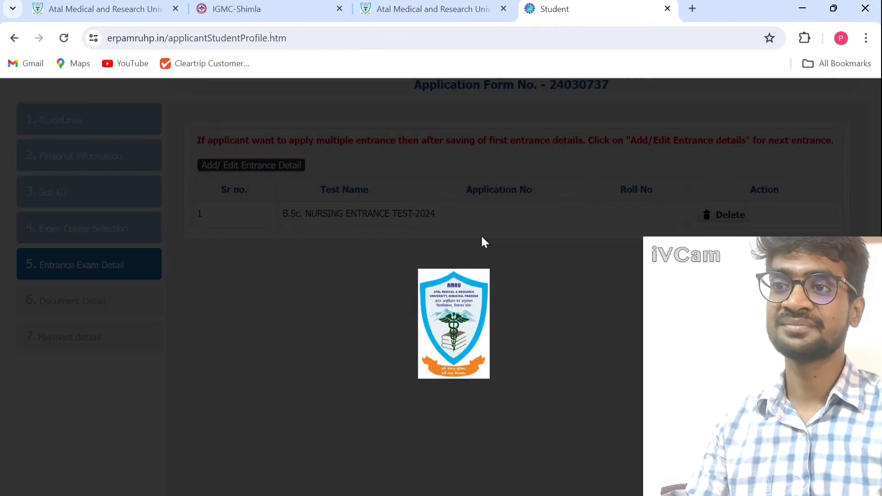
pyautogui.scroll(-3, 482, 241)
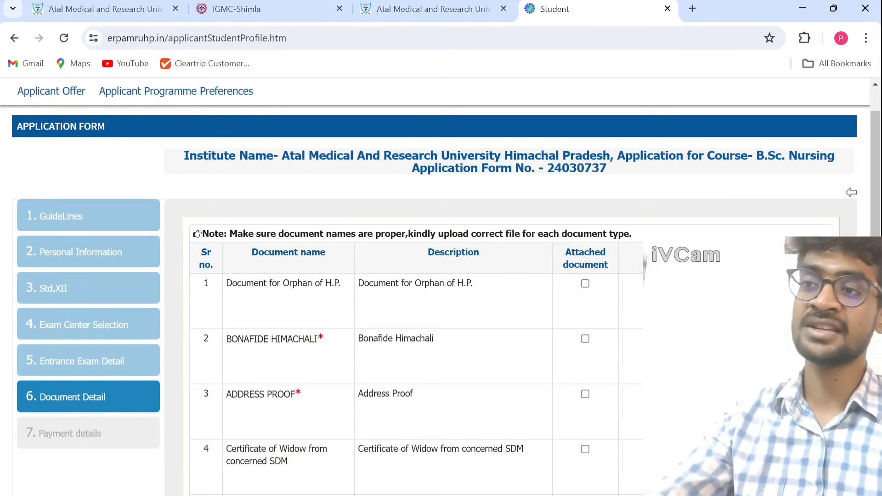
# Scroll through the Document Detail table to review the 12 document types
pyautogui.scroll(-1, 441, 276)
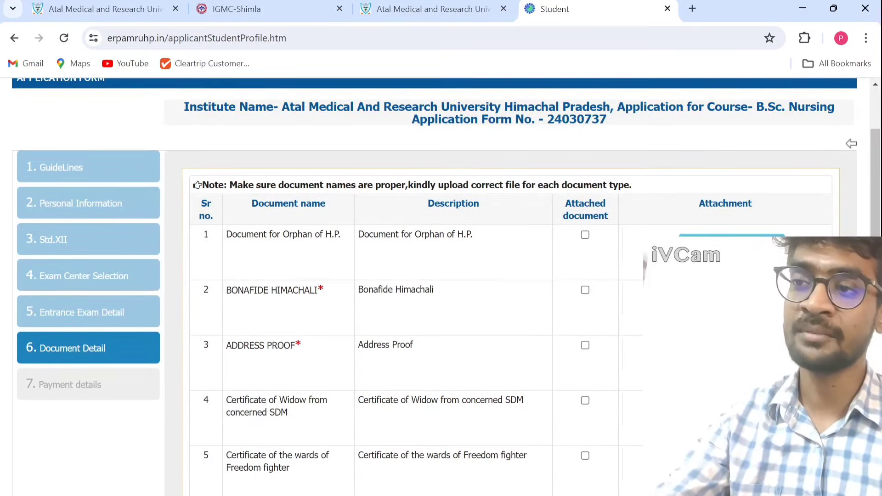
pyautogui.scroll(-2, 441, 275)
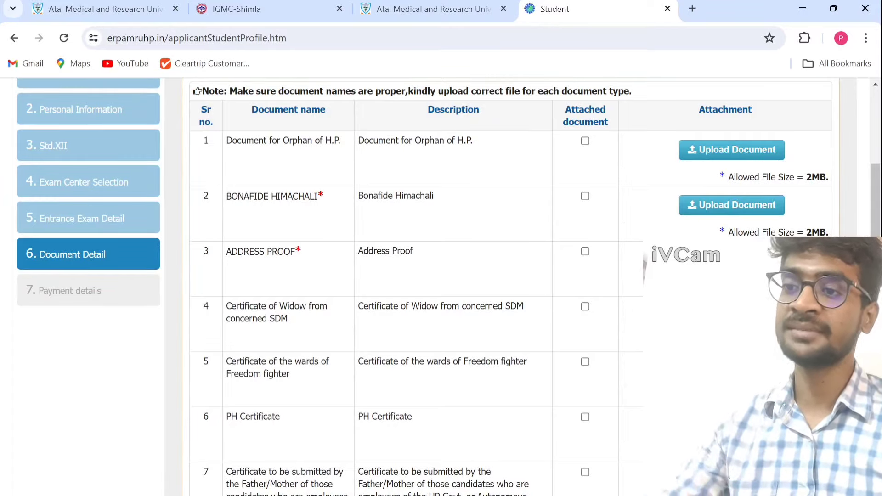
pyautogui.scroll(-8, 441, 275)
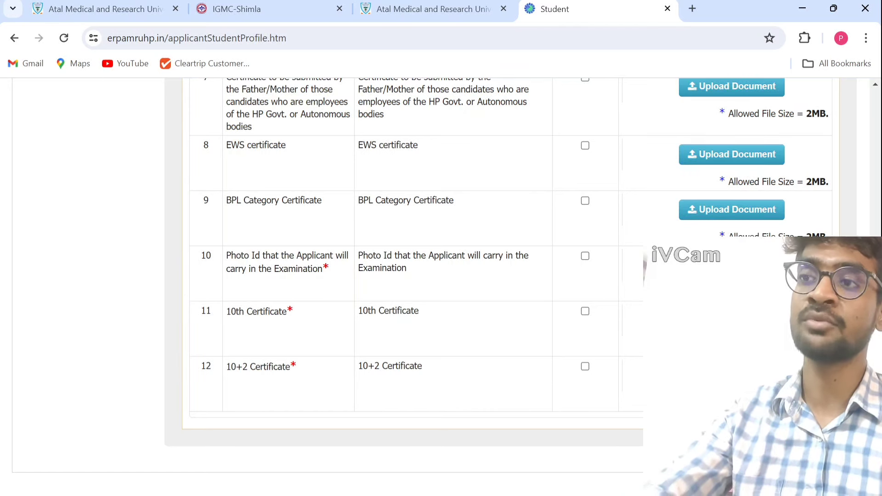
pyautogui.scroll(3, 414, 276)
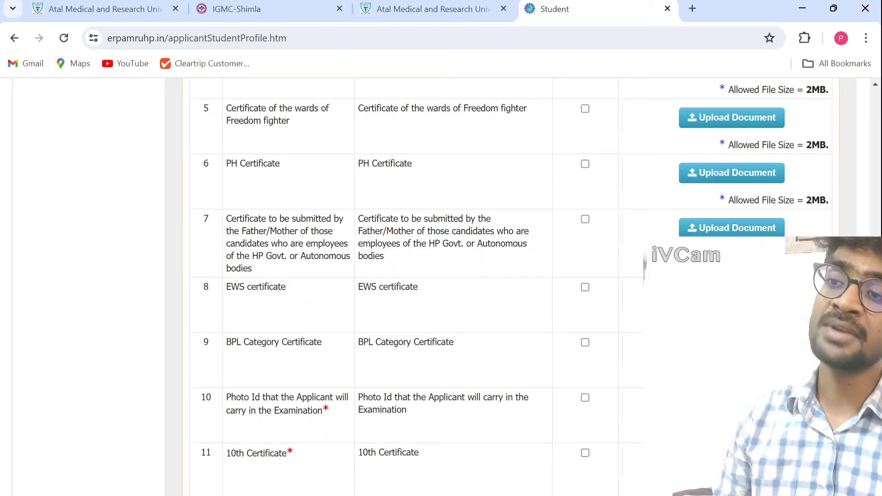
pyautogui.scroll(2, 414, 276)
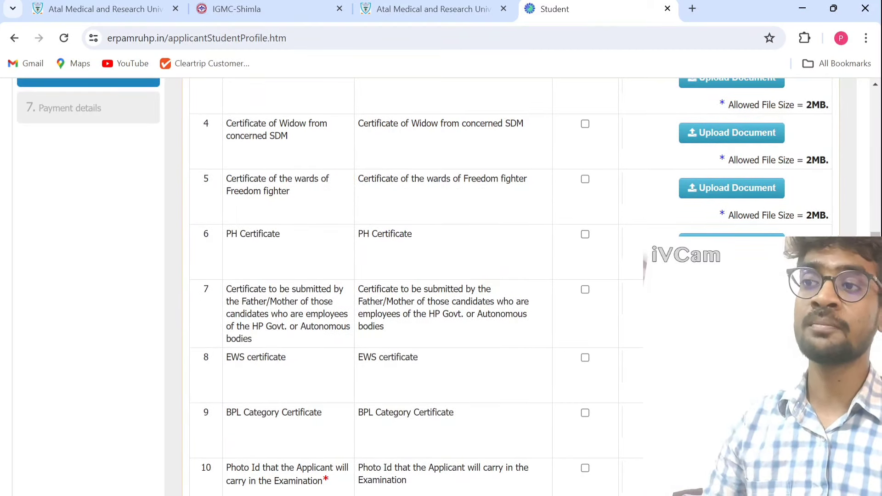
pyautogui.scroll(4, 441, 285)
pyautogui.scroll(3, 441, 285)
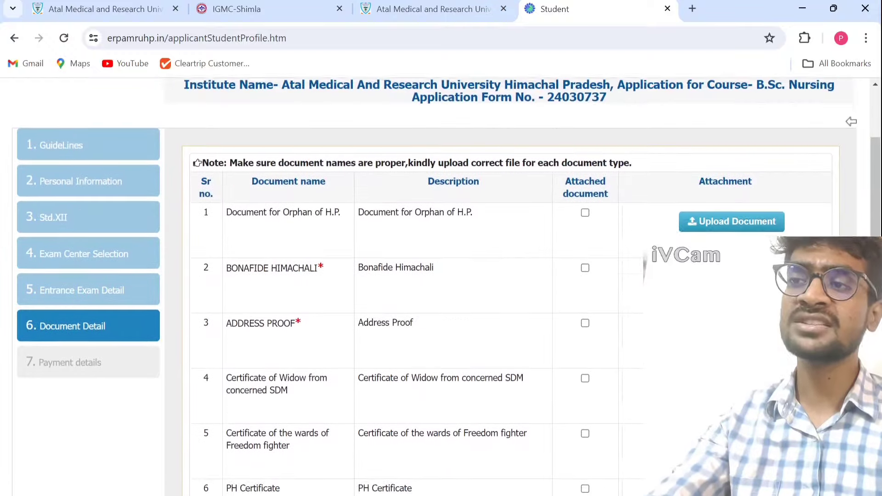
pyautogui.scroll(-10, 413, 276)
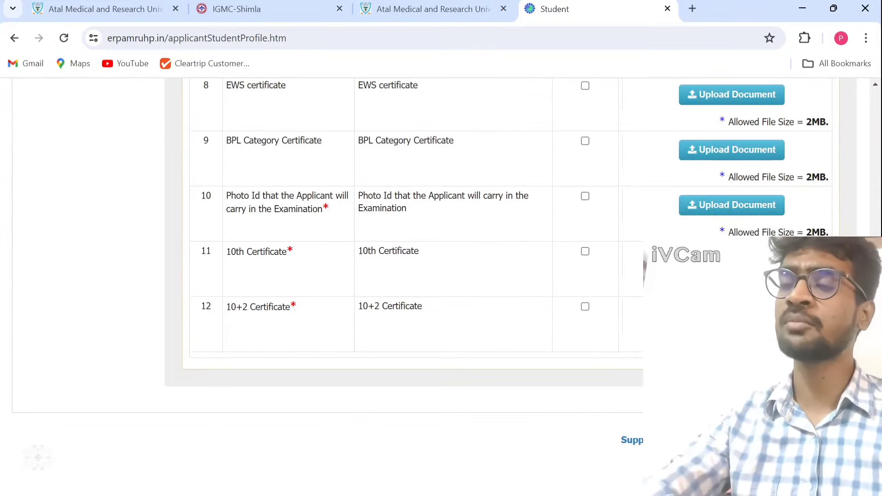
pyautogui.scroll(3, 414, 275)
pyautogui.scroll(2, 413, 276)
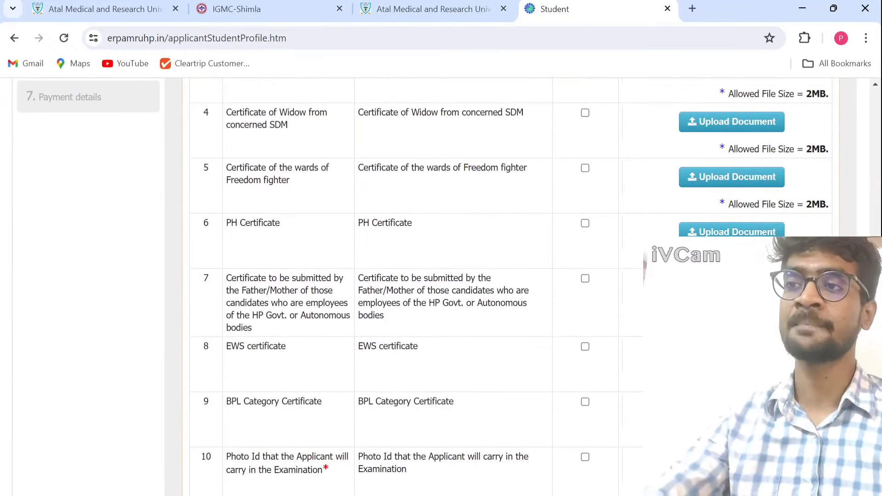
pyautogui.scroll(3, 414, 275)
pyautogui.scroll(-7, 413, 276)
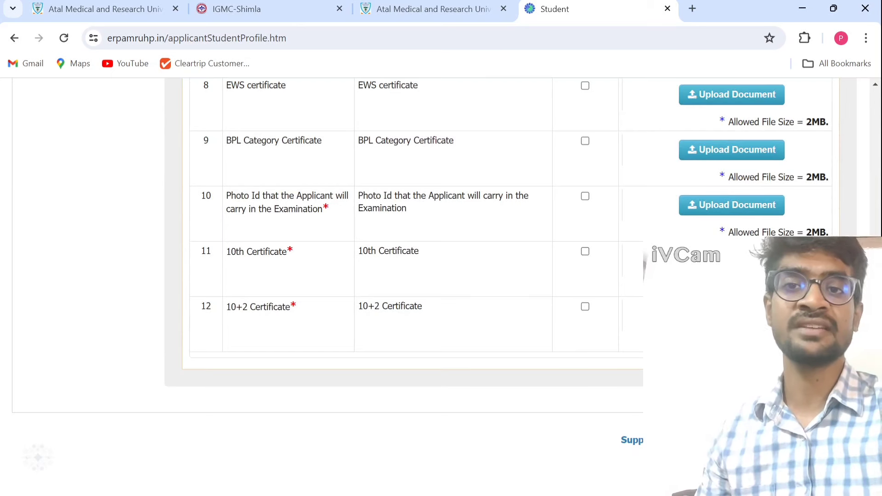